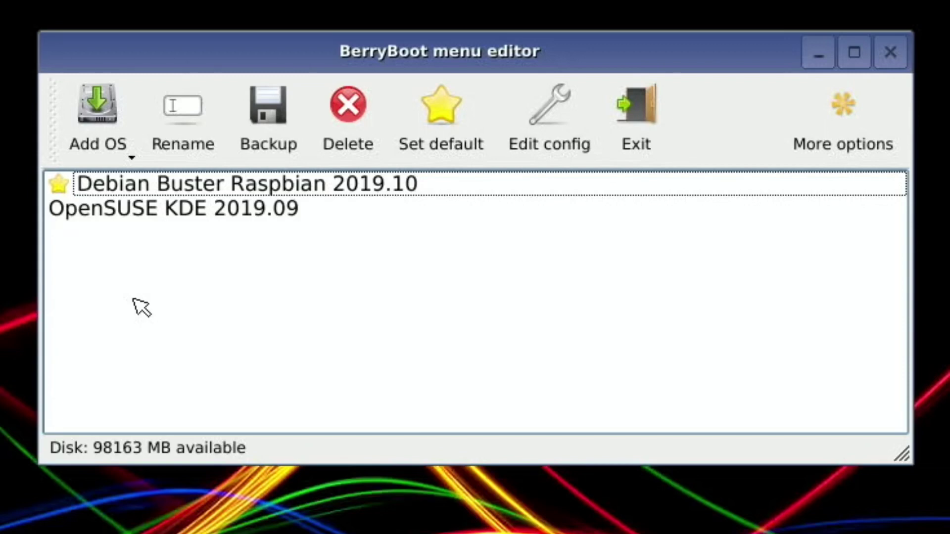
Select the OpenSUSE KDE 2019.09 entry in the BerryBoot menu editor
{"action": "key", "text": "Down"}
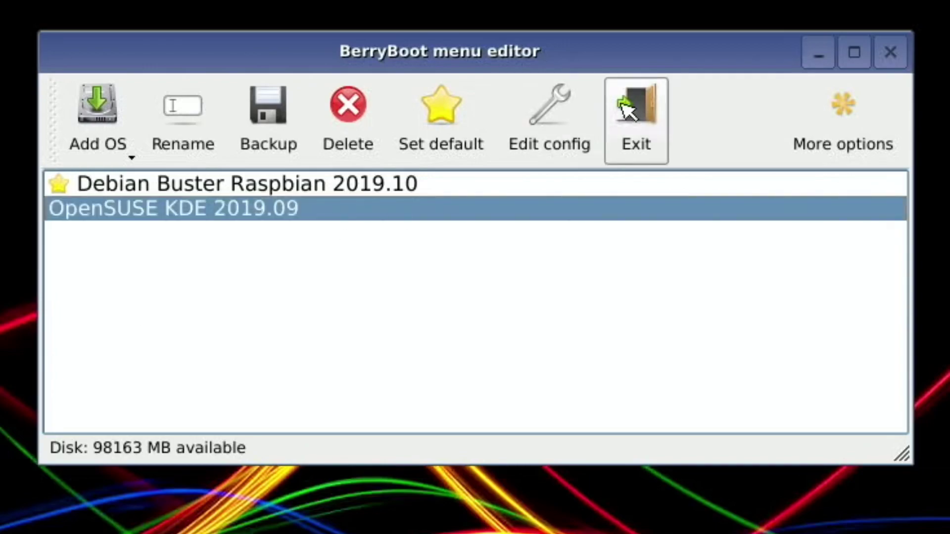
Exit the menu editor to boot openSUSE, then log in as root with the account password
{"action": "left_click", "coordinate": [628, 163]}
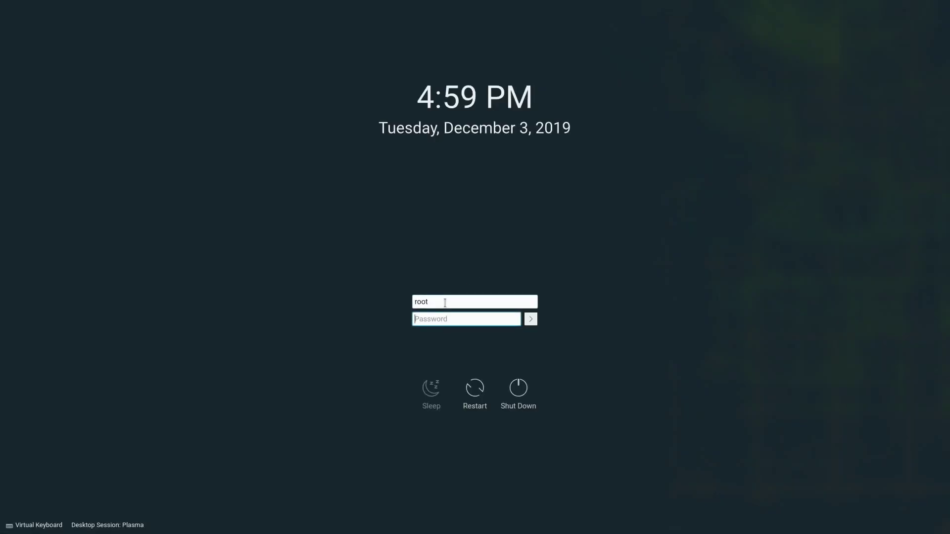
{"action": "type", "text": "linux"}
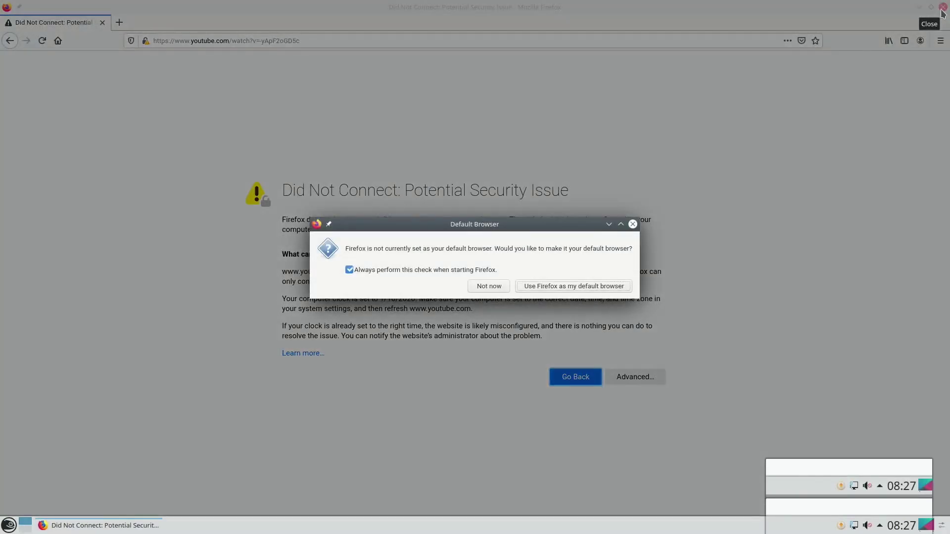
Decline the Firefox default-browser prompt, then open and close the panel's edit toolbar
{"action": "left_click", "coordinate": [490, 287]}
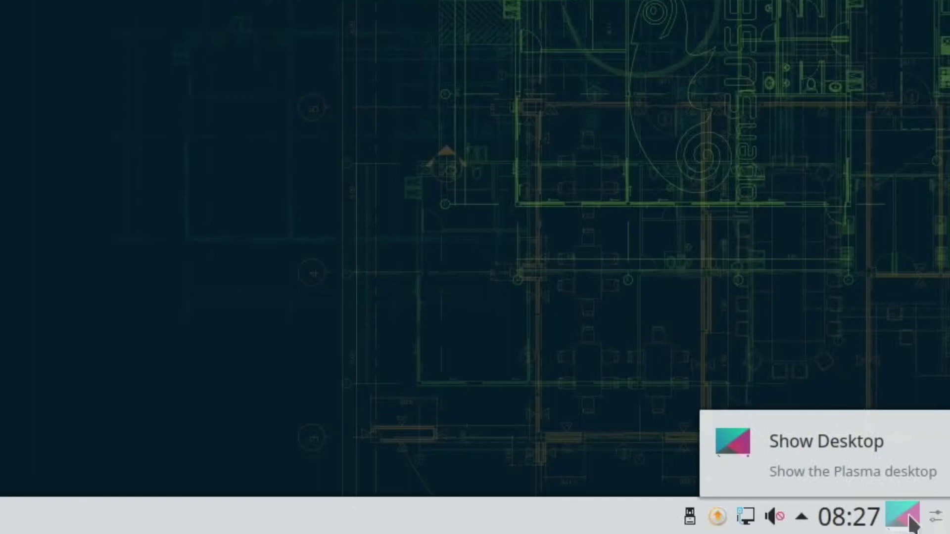
{"action": "left_click", "coordinate": [935, 517]}
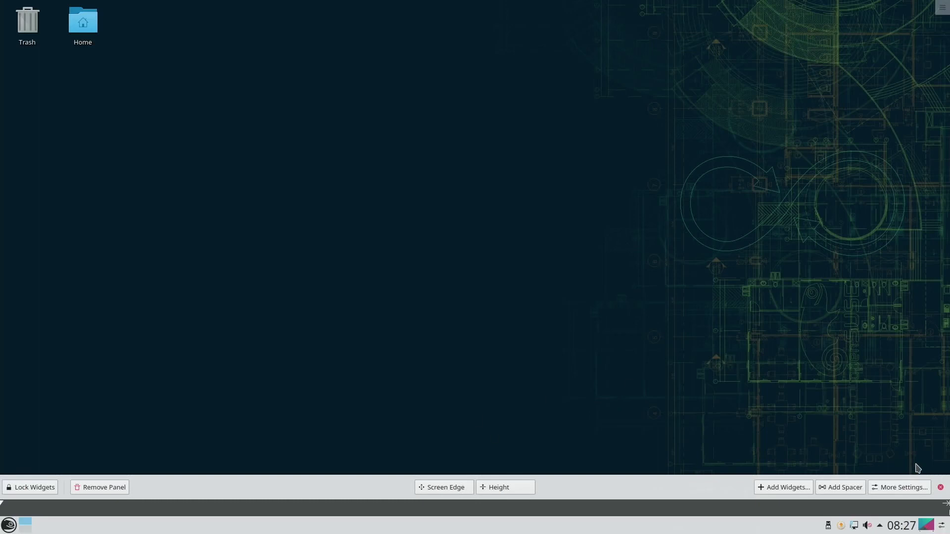
{"action": "left_click", "coordinate": [940, 489]}
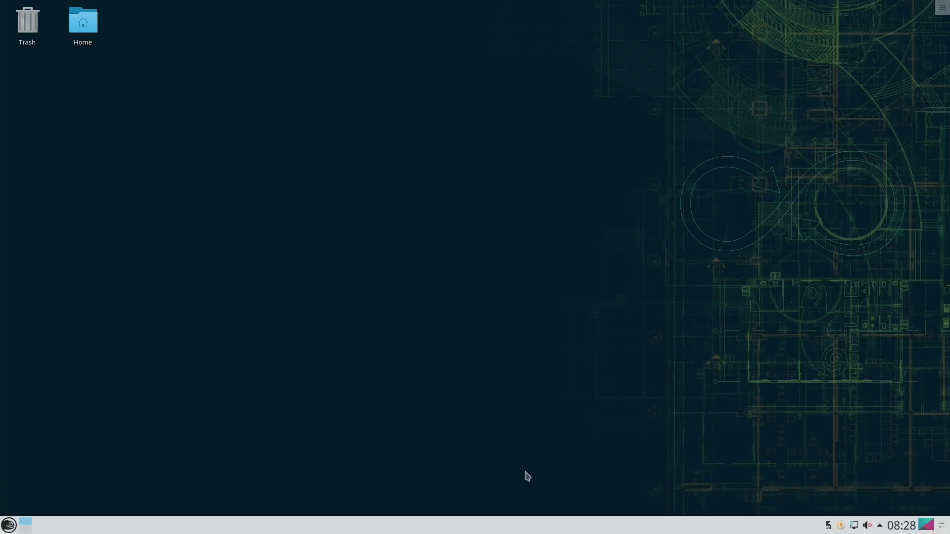
Open the Home folder in Dolphin, look inside the Network location, then return to Home
{"action": "left_click", "coordinate": [73, 34]}
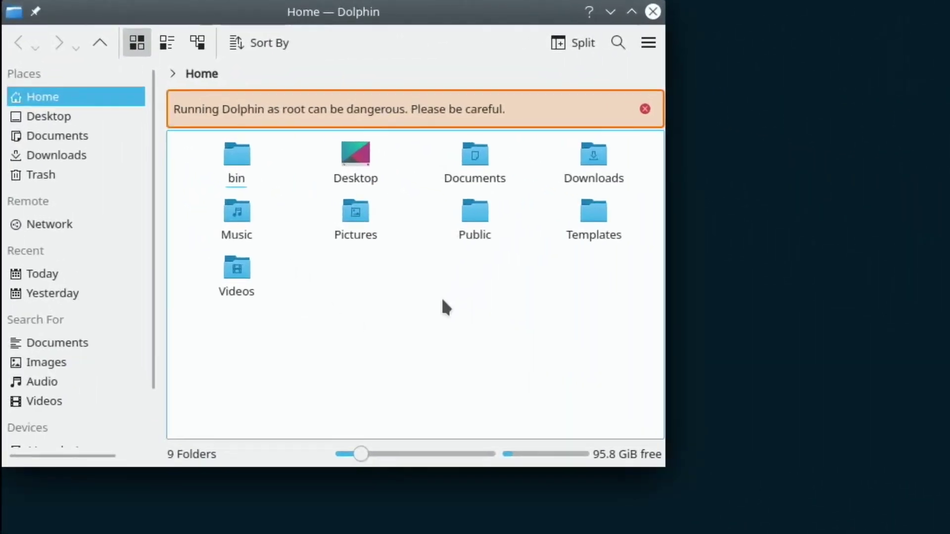
{"action": "scroll", "coordinate": [125, 299], "scroll_direction": "down", "scroll_amount": 2}
{"action": "scroll", "coordinate": [125, 299], "scroll_direction": "up", "scroll_amount": 2}
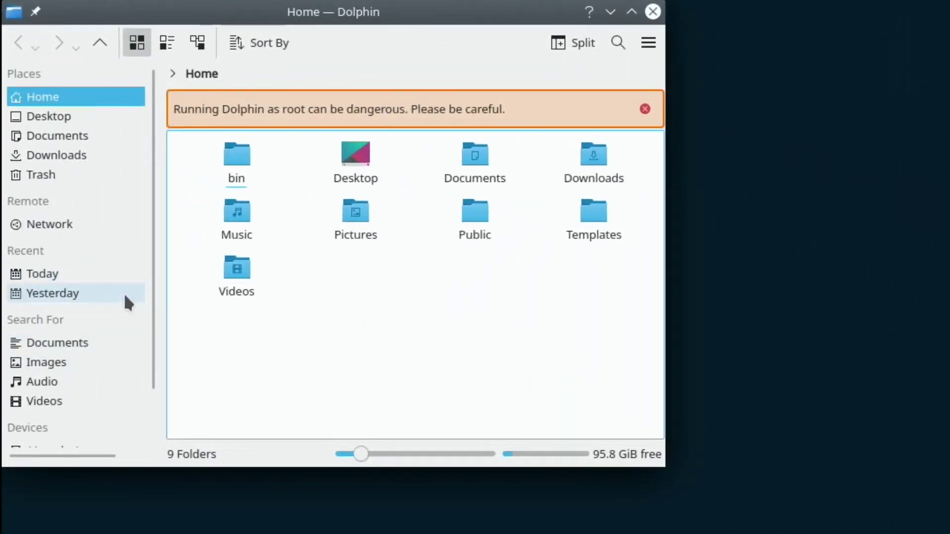
{"action": "left_click", "coordinate": [34, 223]}
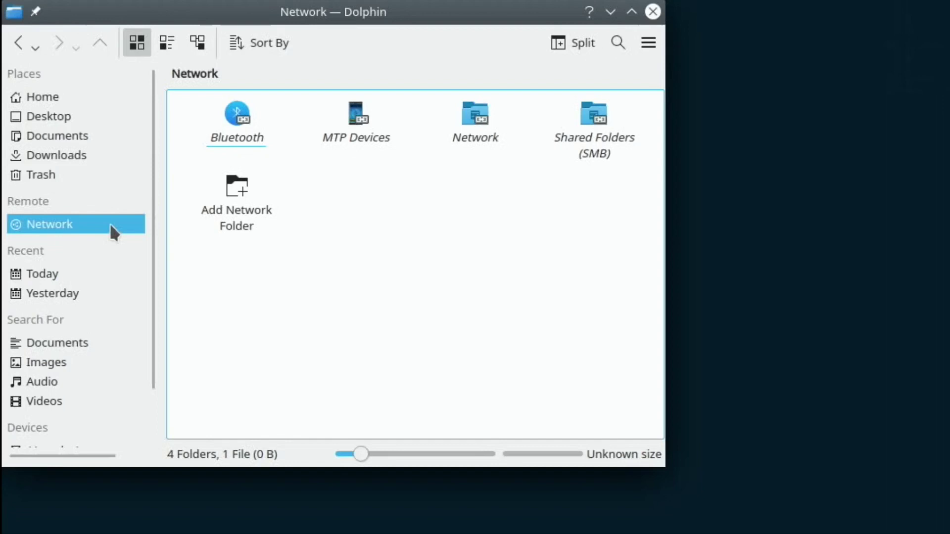
{"action": "left_click", "coordinate": [489, 141]}
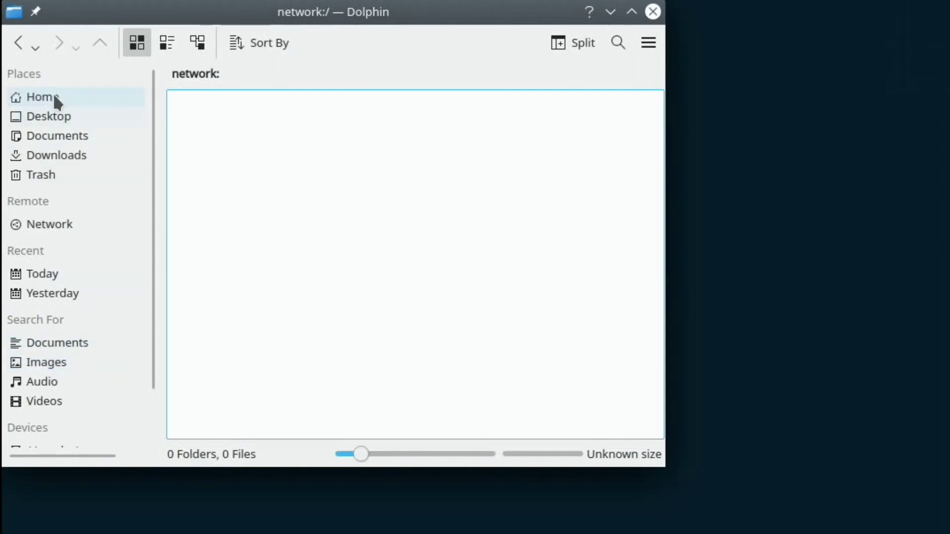
{"action": "scroll", "coordinate": [55, 341], "scroll_direction": "down", "scroll_amount": 2}
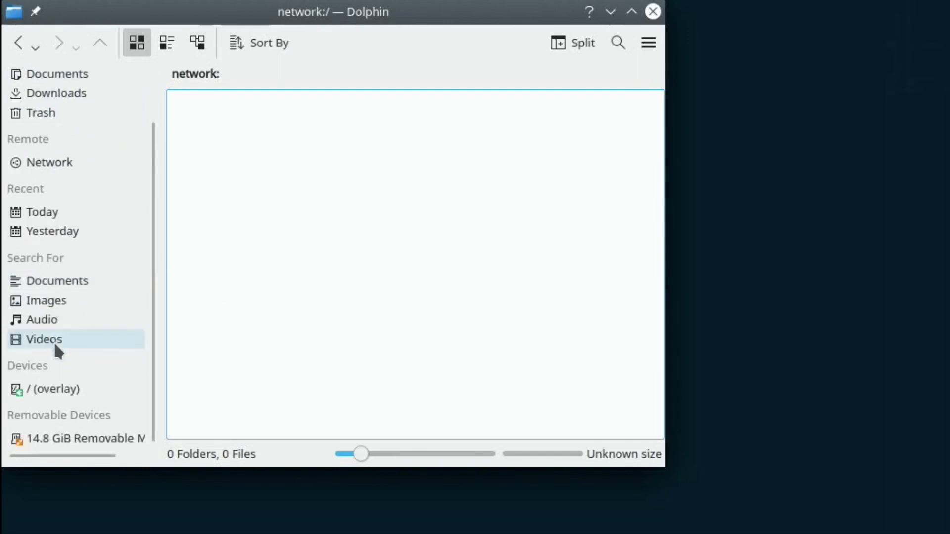
{"action": "scroll", "coordinate": [54, 341], "scroll_direction": "up", "scroll_amount": 2}
{"action": "scroll", "coordinate": [55, 341], "scroll_direction": "down", "scroll_amount": 2}
{"action": "scroll", "coordinate": [52, 339], "scroll_direction": "up", "scroll_amount": 2}
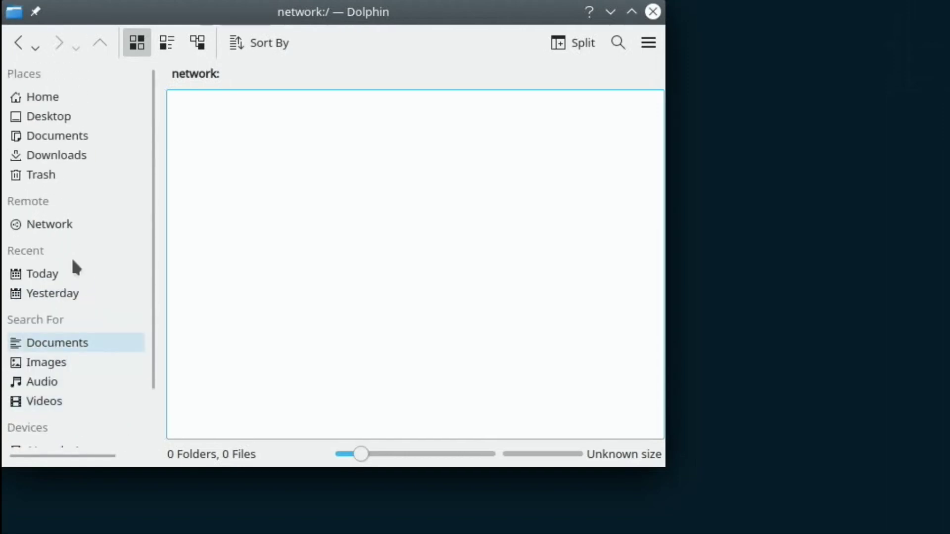
{"action": "left_click", "coordinate": [19, 45]}
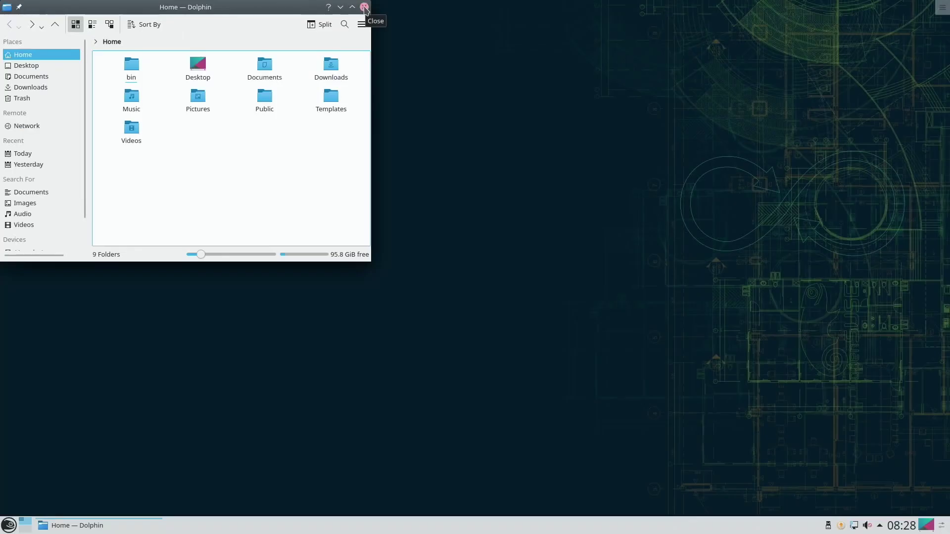
Close Dolphin and browse the launcher's Games and Board Games application categories
{"action": "left_click", "coordinate": [364, 7]}
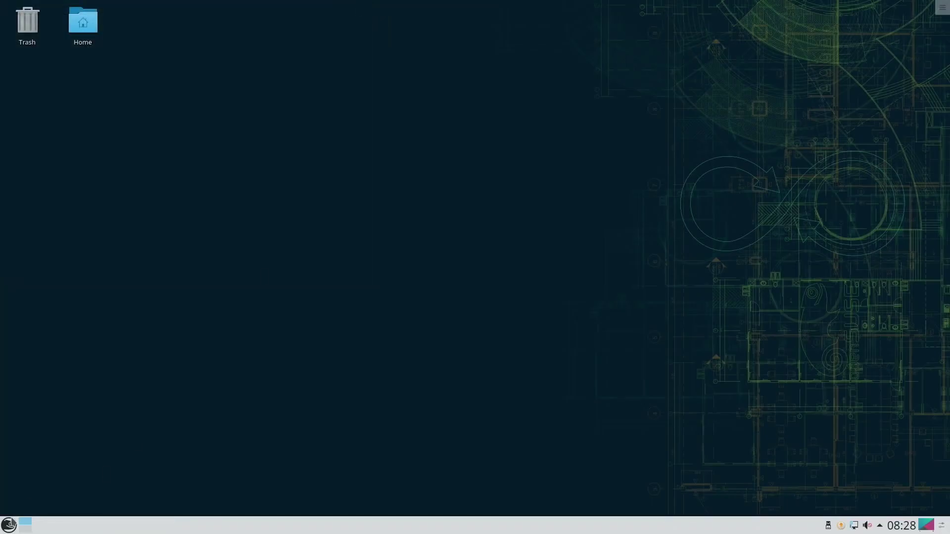
{"action": "left_click", "coordinate": [9, 525]}
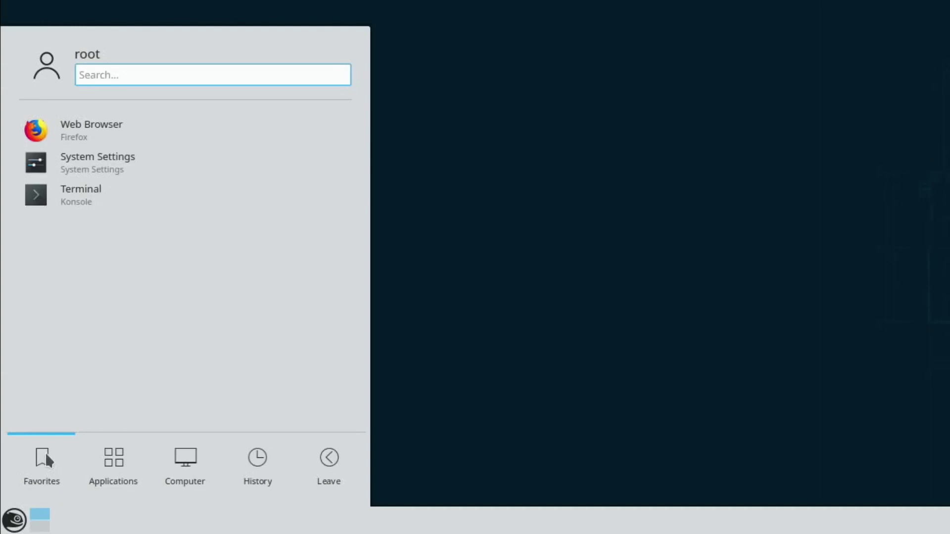
{"action": "left_click", "coordinate": [112, 460]}
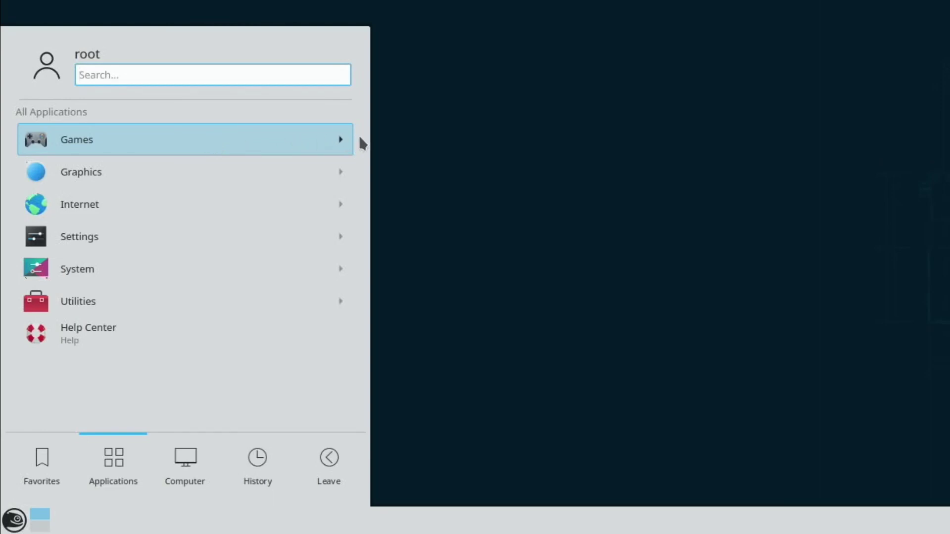
{"action": "left_click", "coordinate": [302, 140]}
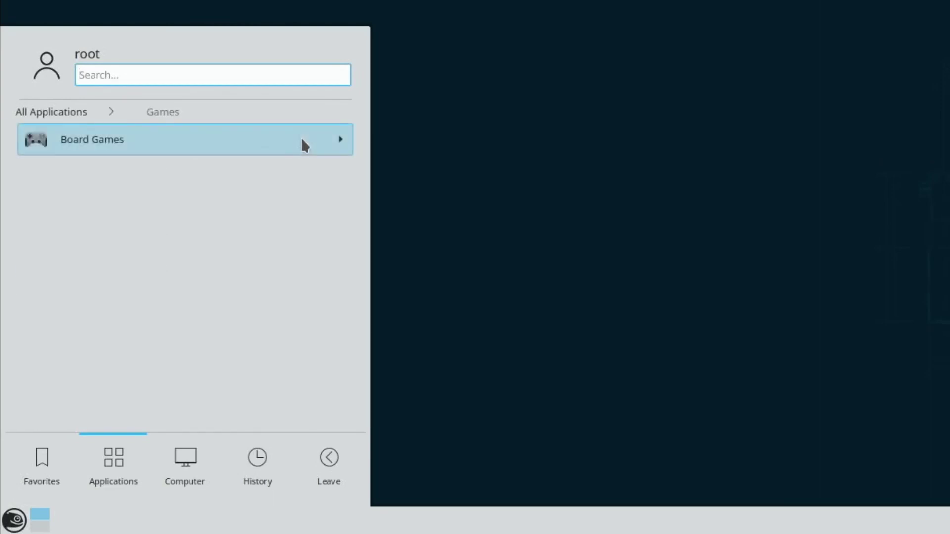
{"action": "left_click", "coordinate": [302, 143]}
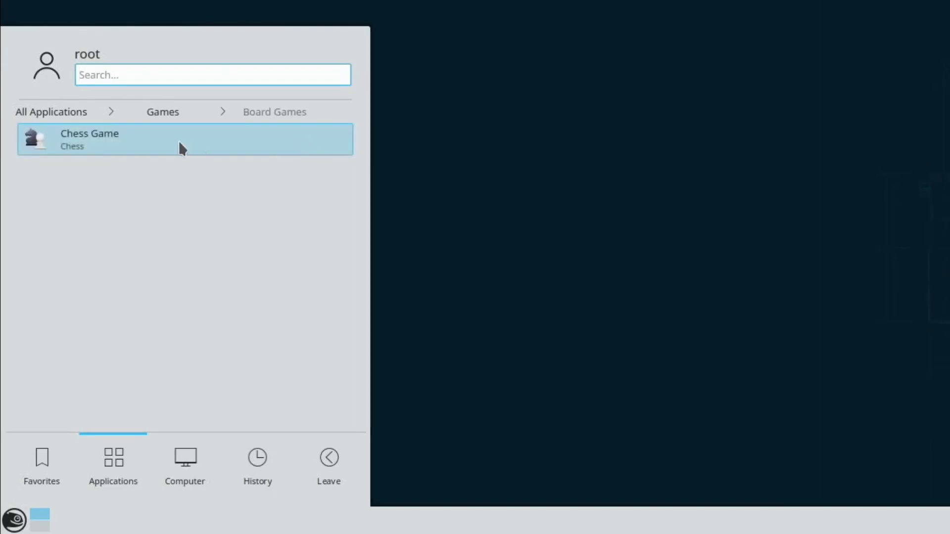
{"action": "left_click", "coordinate": [49, 109]}
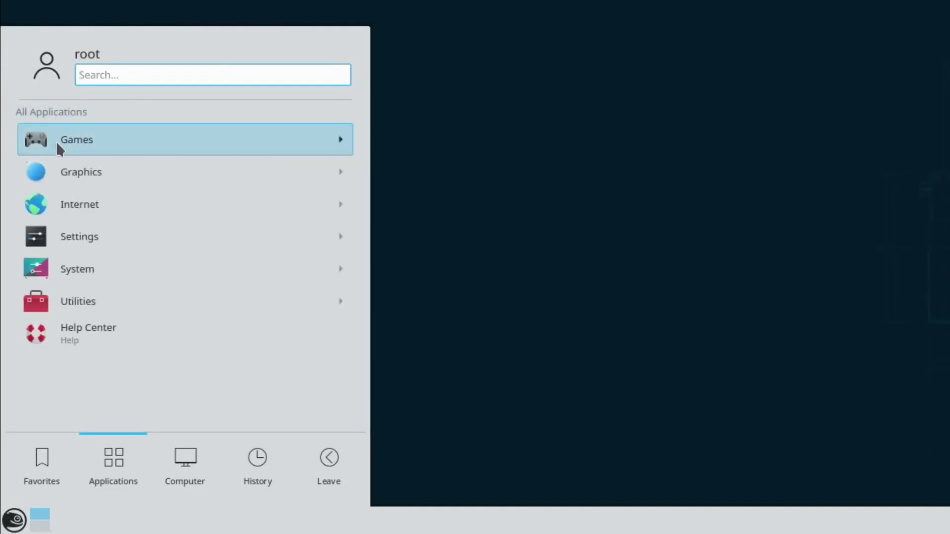
Browse the Graphics, Internet and Settings categories, then list the System category's apps
{"action": "left_click", "coordinate": [63, 173]}
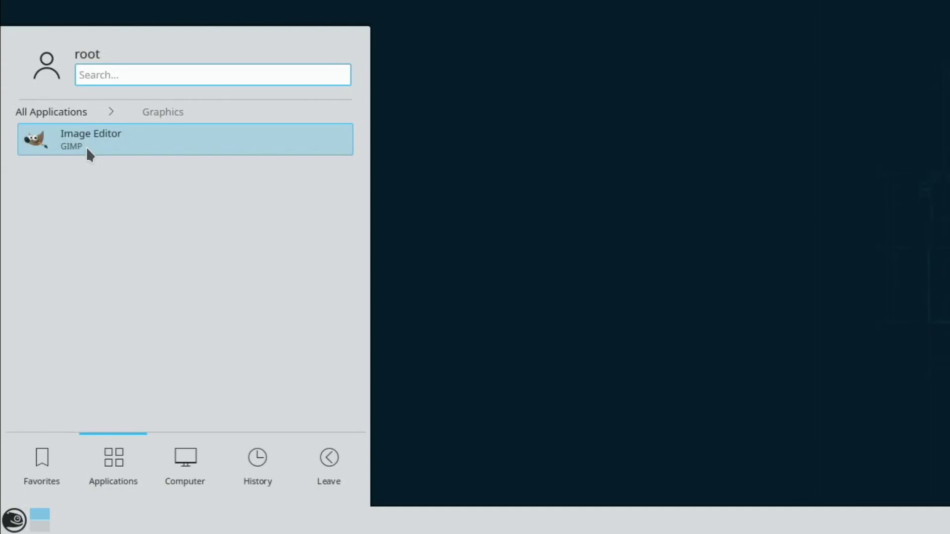
{"action": "left_click", "coordinate": [59, 112]}
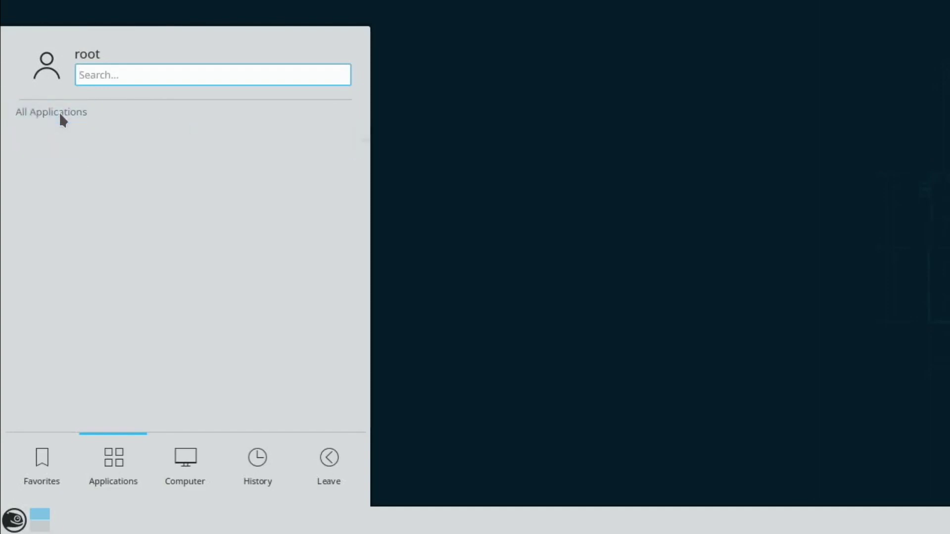
{"action": "left_click", "coordinate": [71, 199]}
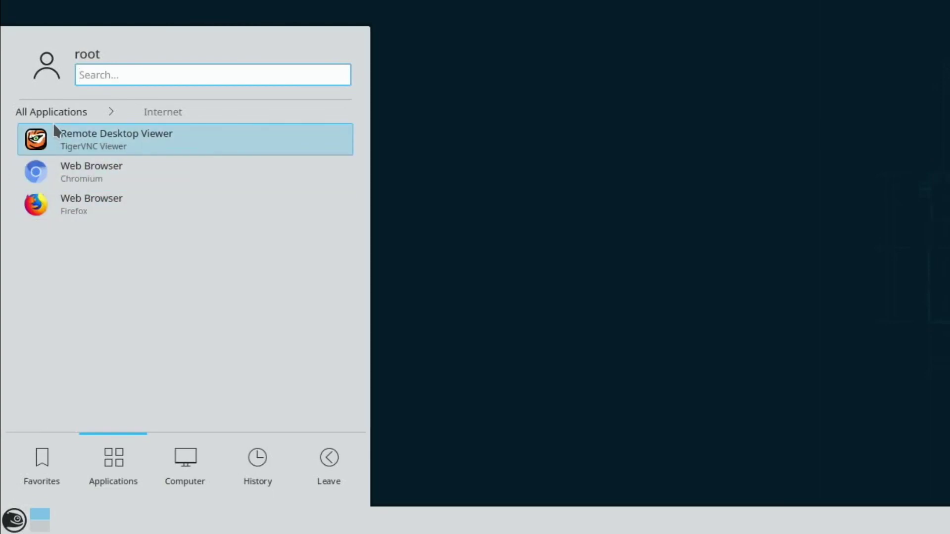
{"action": "left_click", "coordinate": [49, 106]}
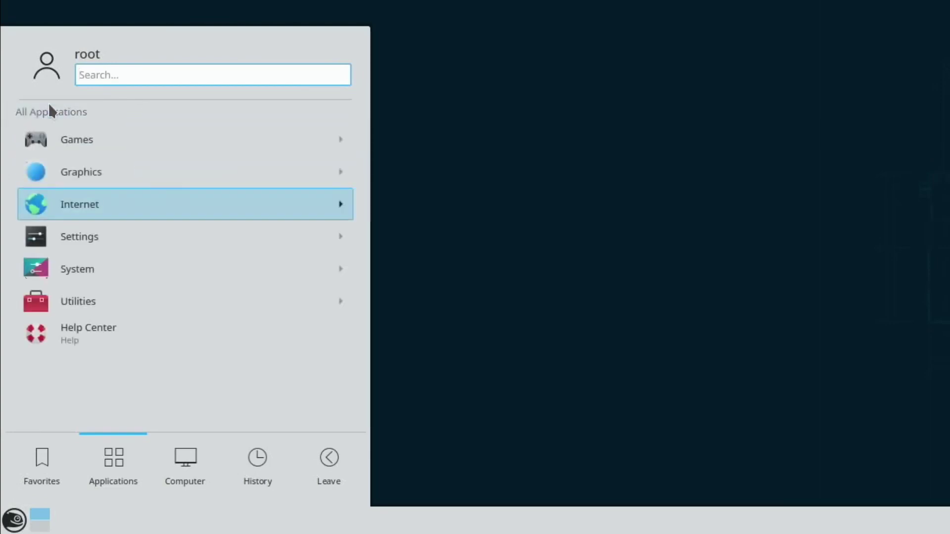
{"action": "left_click", "coordinate": [61, 236]}
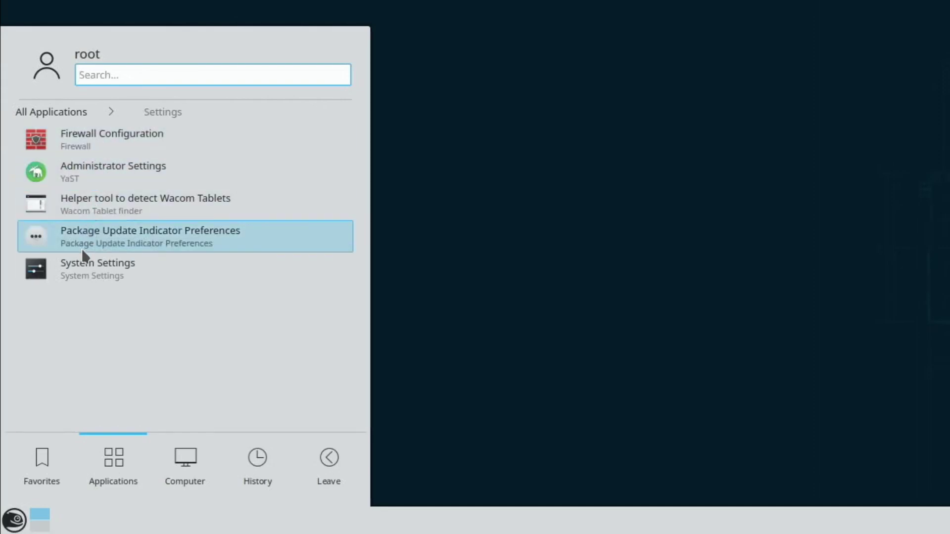
{"action": "left_click", "coordinate": [34, 113]}
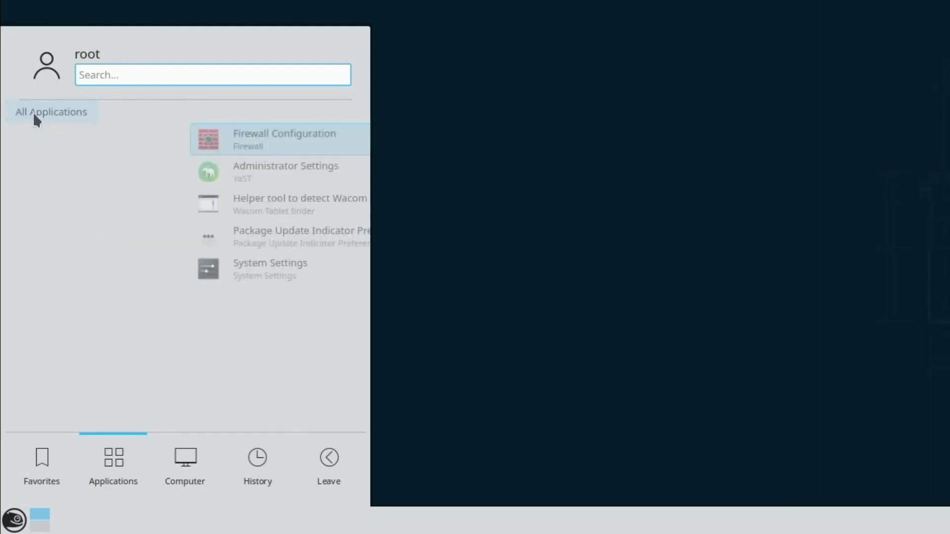
{"action": "left_click", "coordinate": [61, 274]}
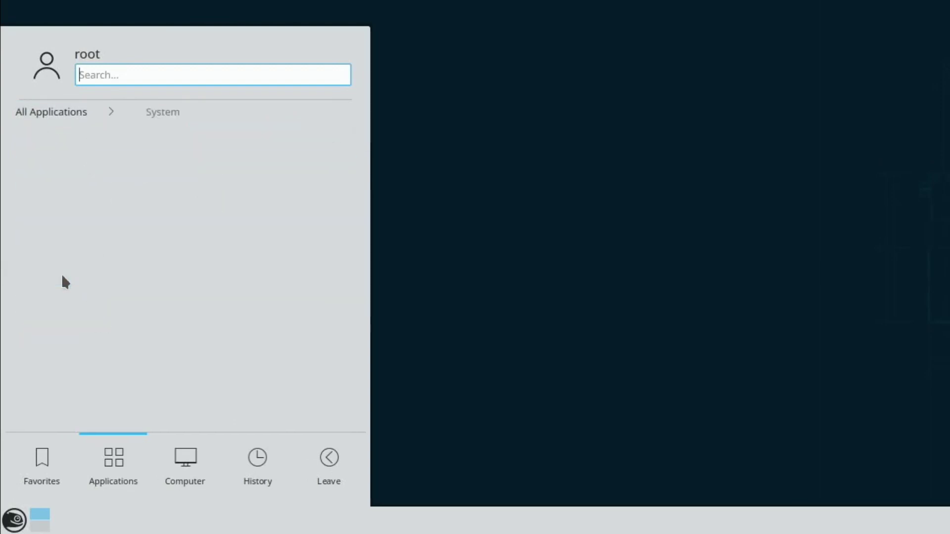
{"action": "scroll", "coordinate": [141, 213], "scroll_direction": "down", "scroll_amount": 3}
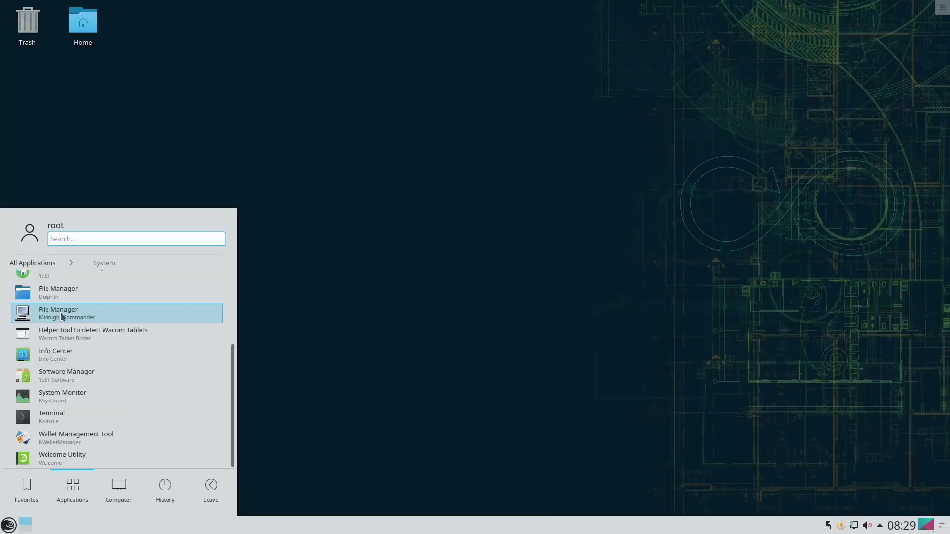
Launch Midnight Commander and move its Konsole window toward the screen centre
{"action": "left_click", "coordinate": [98, 192]}
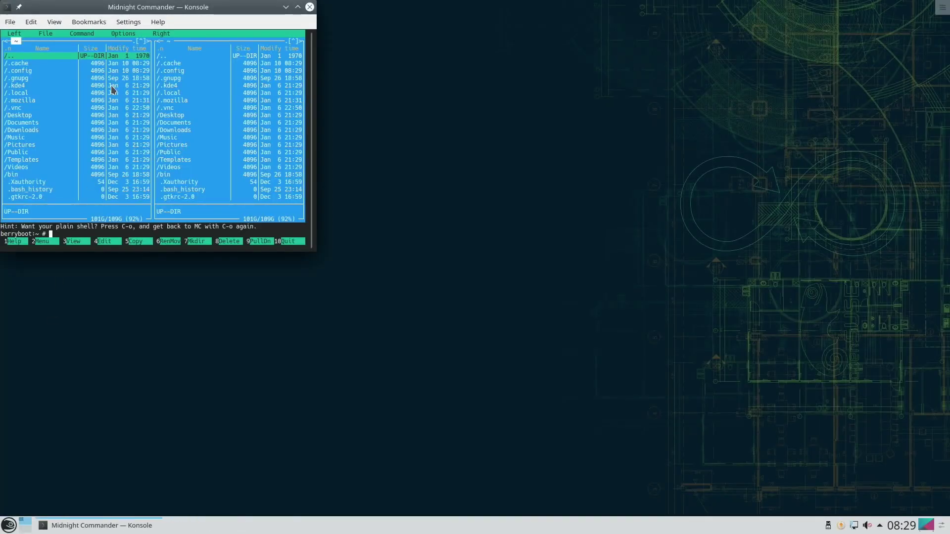
{"action": "left_click_drag", "start_coordinate": [110, 7], "coordinate": [399, 93]}
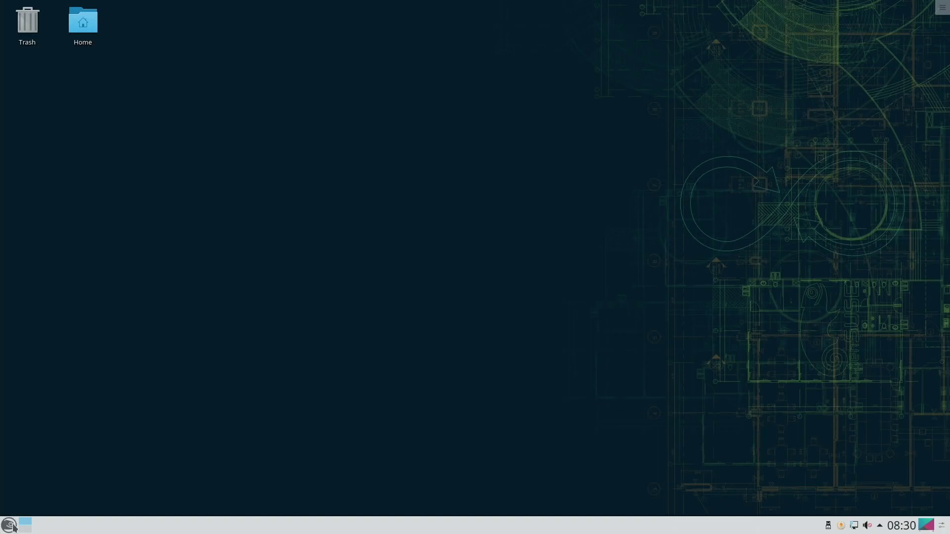
Browse the launcher's Utilities category and other tabs, then start Help Center
{"action": "left_click", "coordinate": [9, 524]}
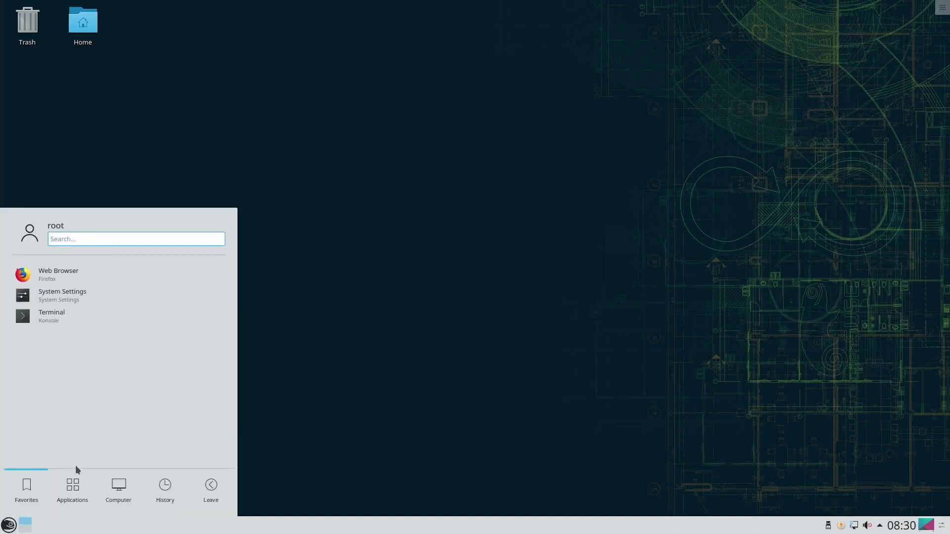
{"action": "left_click", "coordinate": [73, 487]}
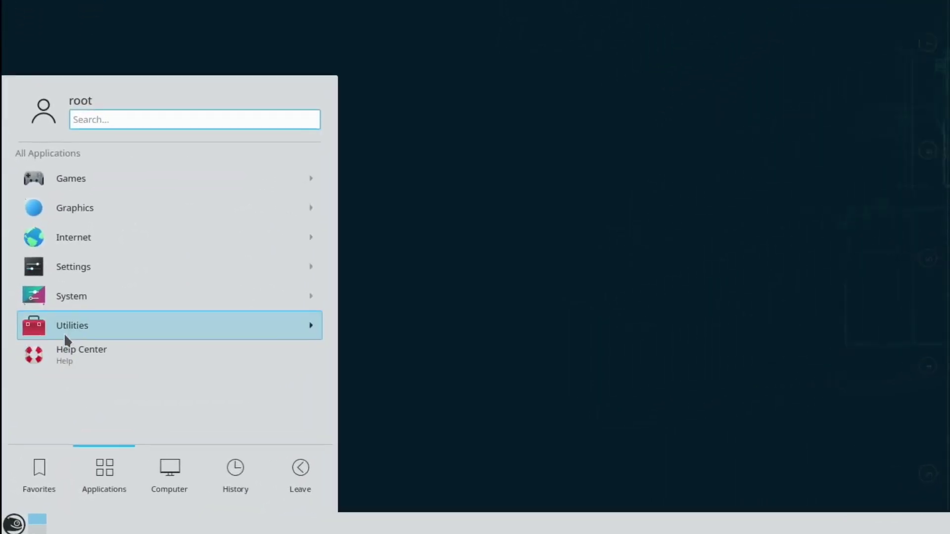
{"action": "left_click", "coordinate": [52, 382]}
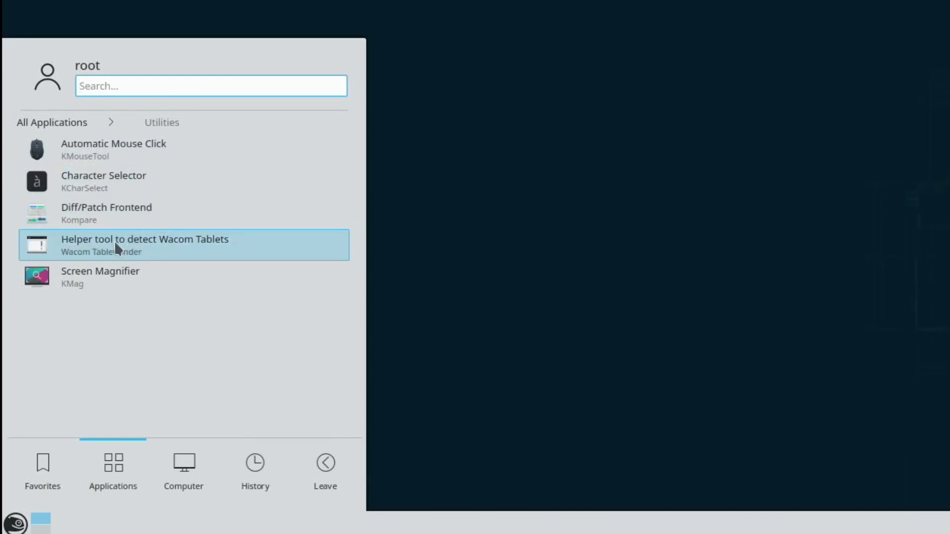
{"action": "mouse_move", "coordinate": [65, 469]}
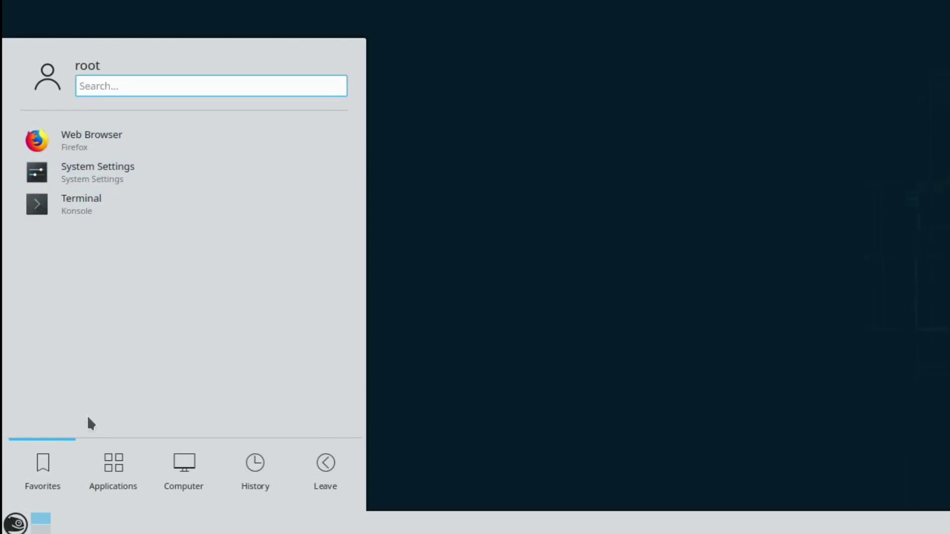
{"action": "mouse_move", "coordinate": [113, 464]}
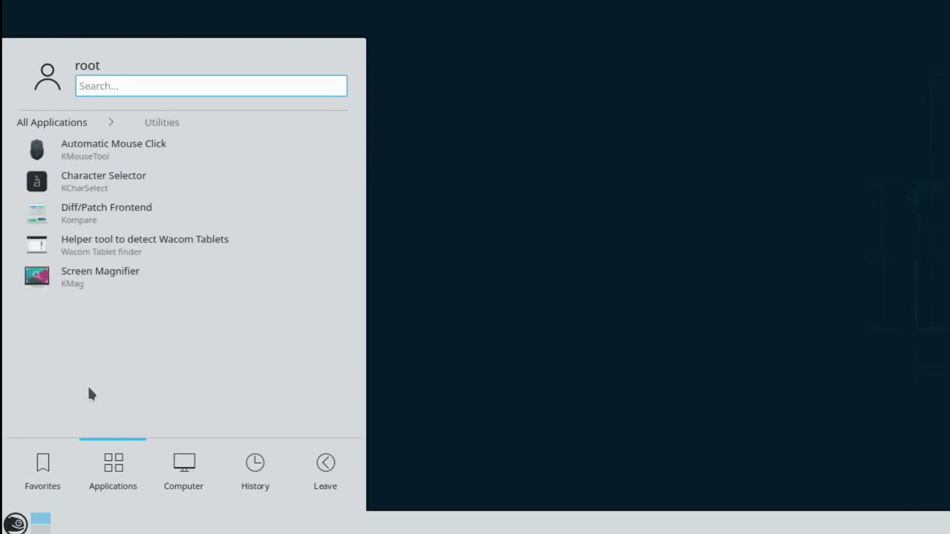
{"action": "left_click", "coordinate": [80, 126]}
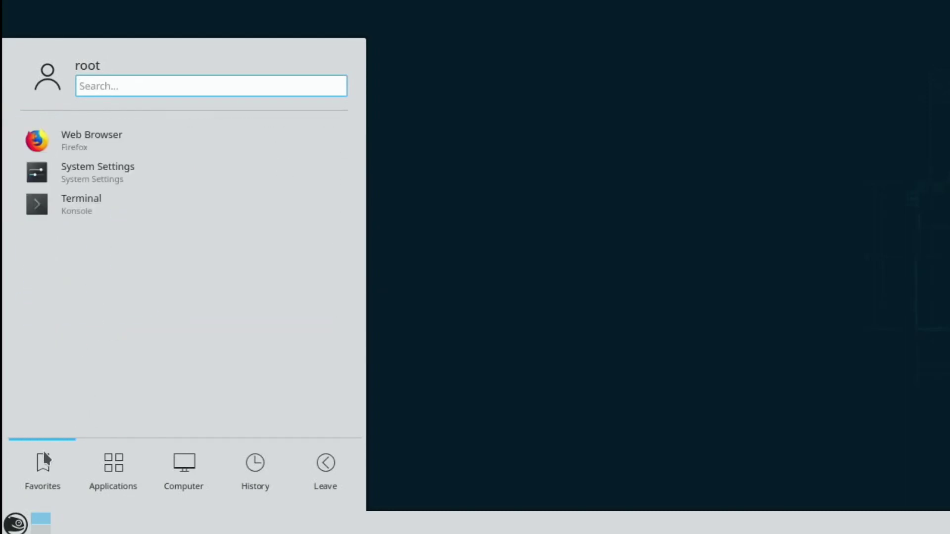
{"action": "mouse_move", "coordinate": [130, 466]}
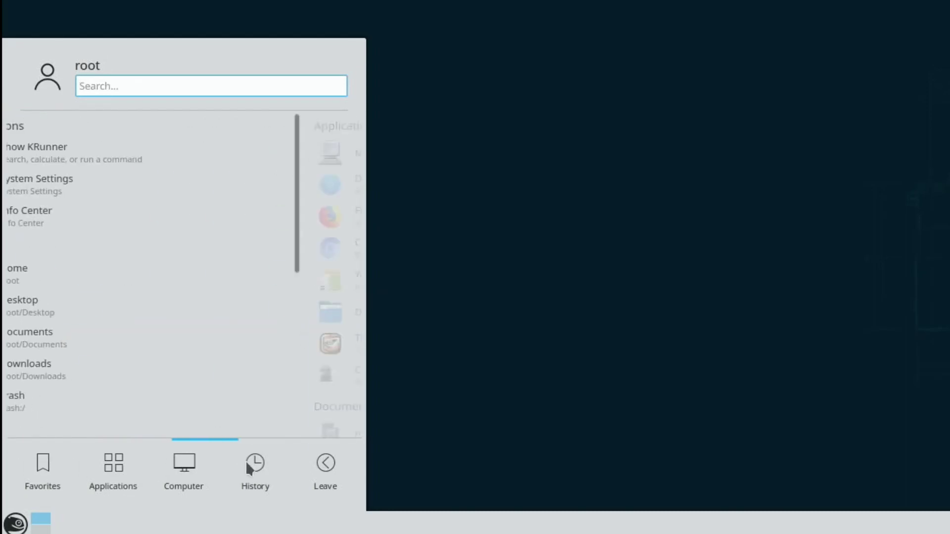
{"action": "mouse_move", "coordinate": [324, 467]}
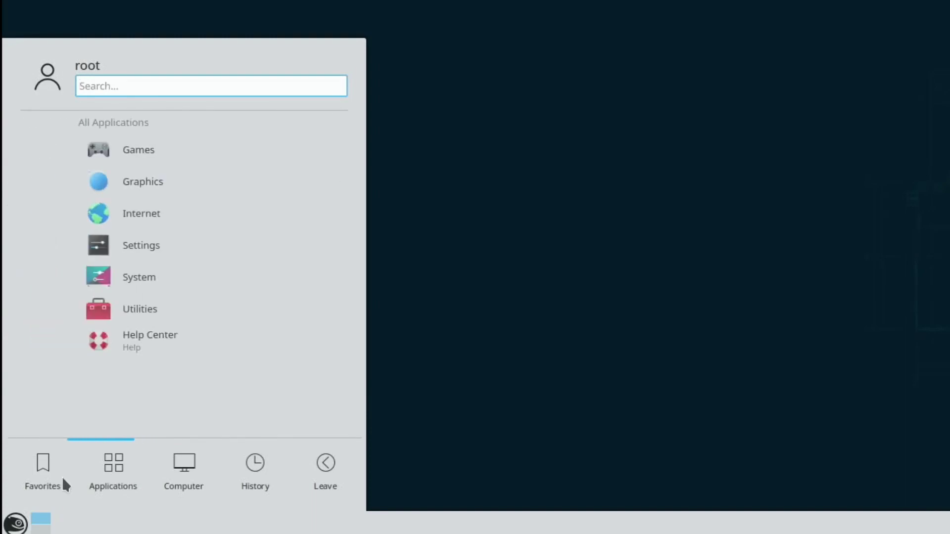
{"action": "mouse_move", "coordinate": [257, 469]}
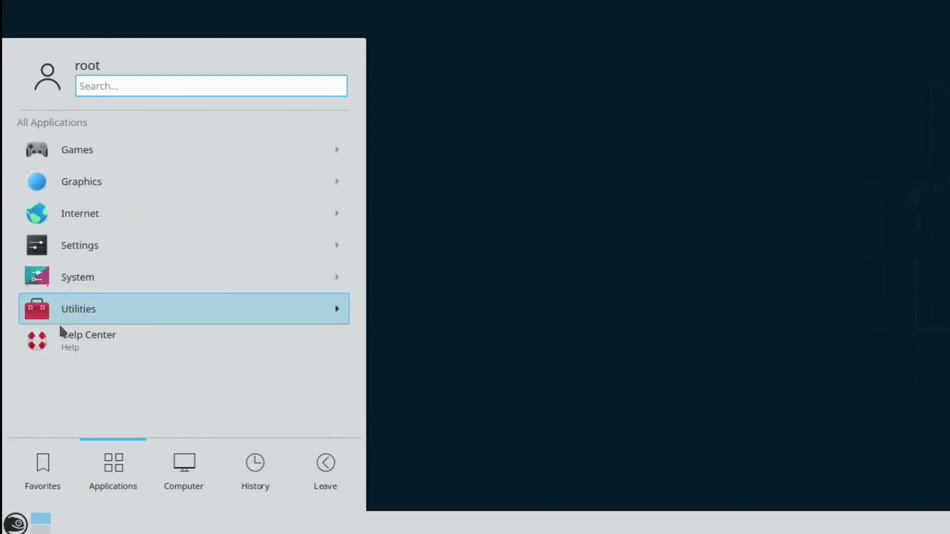
{"action": "left_click", "coordinate": [61, 336]}
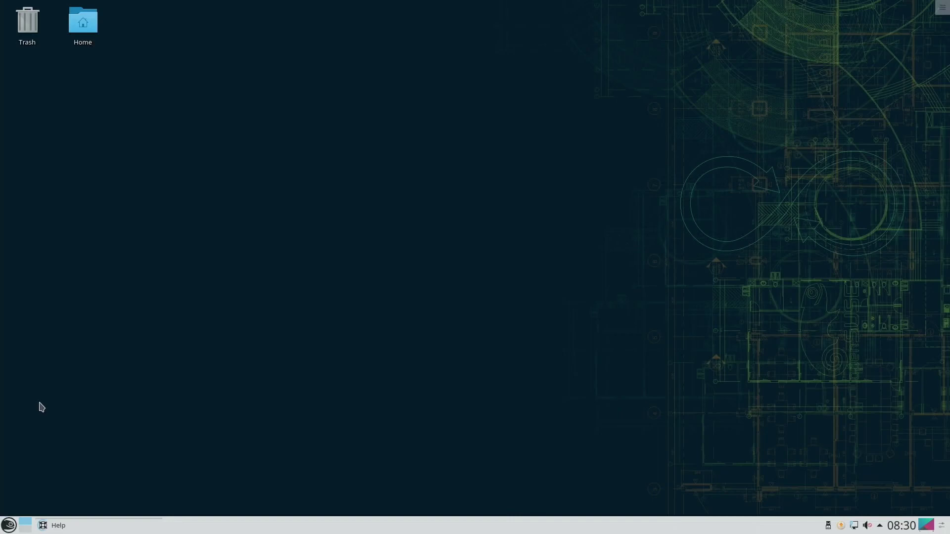
Scroll through the Help Center Start Page contents, then close the window
{"action": "scroll", "coordinate": [249, 189], "scroll_direction": "down", "scroll_amount": 20}
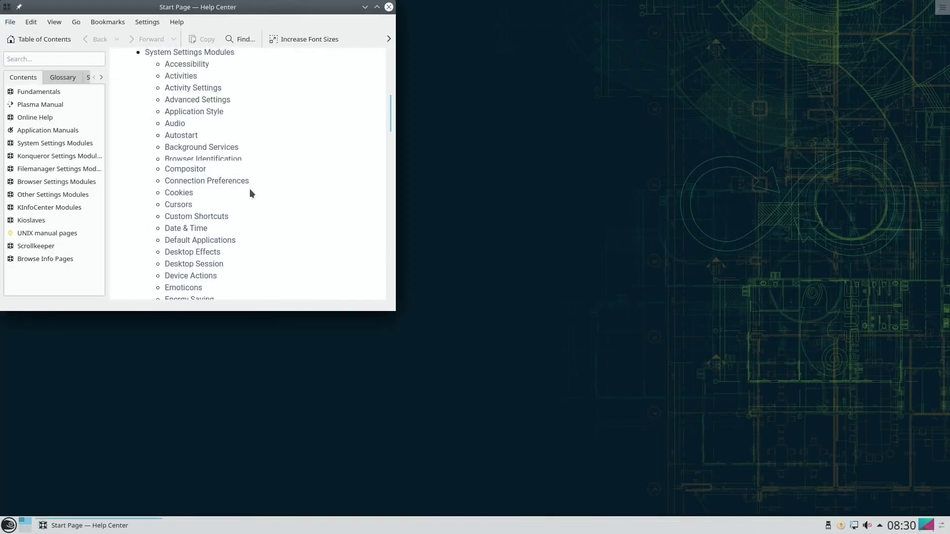
{"action": "scroll", "coordinate": [250, 191], "scroll_direction": "up", "scroll_amount": 20}
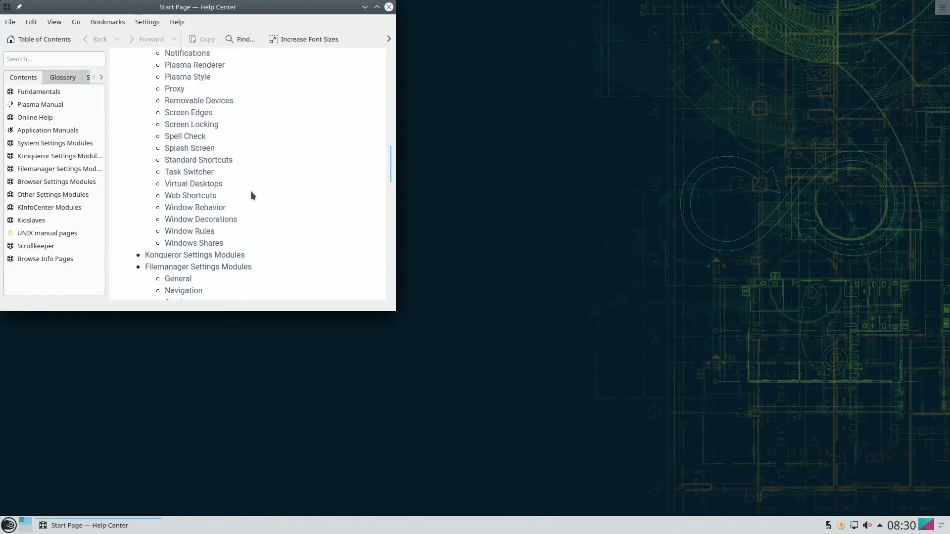
{"action": "left_click", "coordinate": [389, 7]}
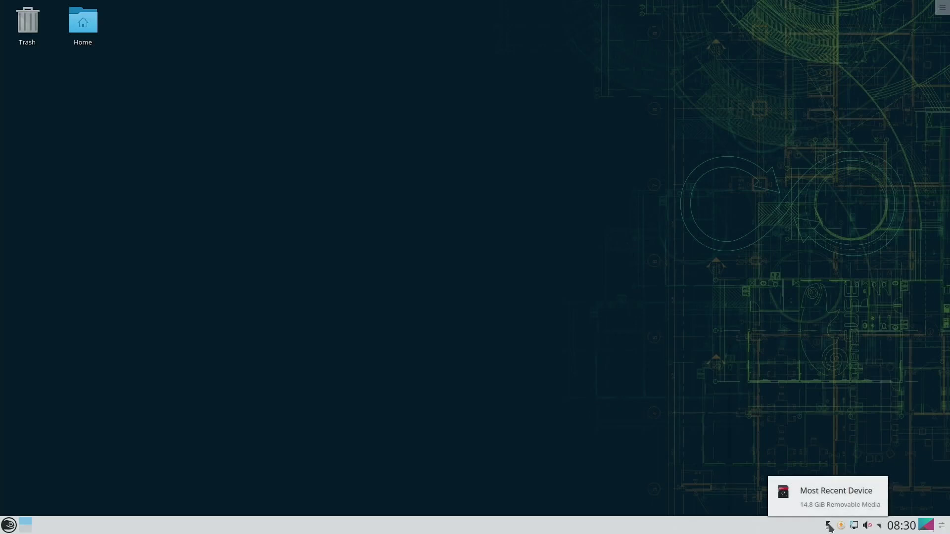
Check the Device Notifier, then launch Firefox from the launcher opened with Alt+F1
{"action": "left_click", "coordinate": [829, 526]}
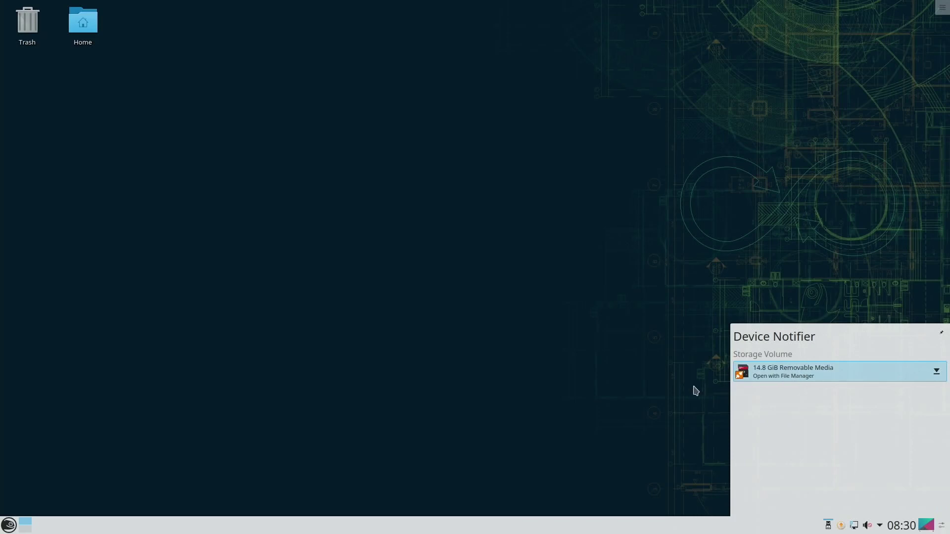
{"action": "key", "text": "alt+F1"}
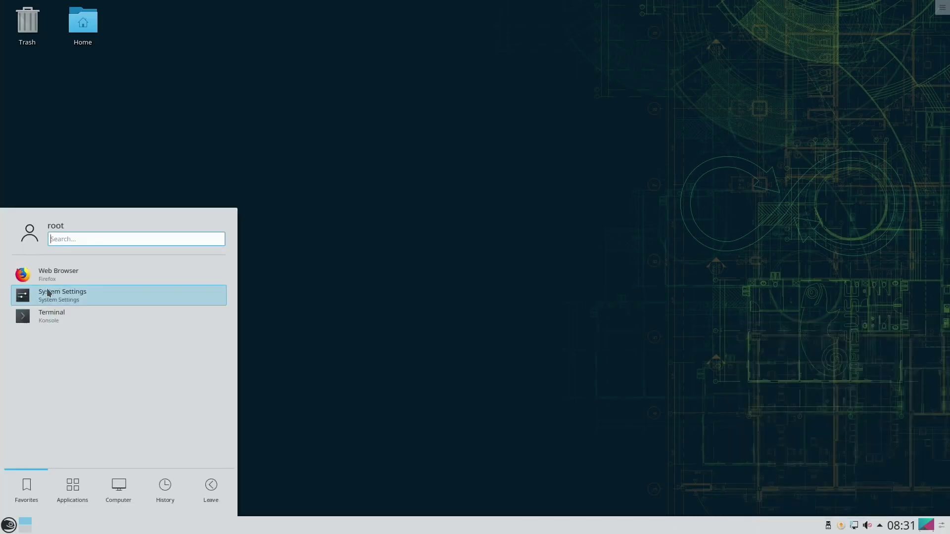
{"action": "left_click", "coordinate": [41, 283]}
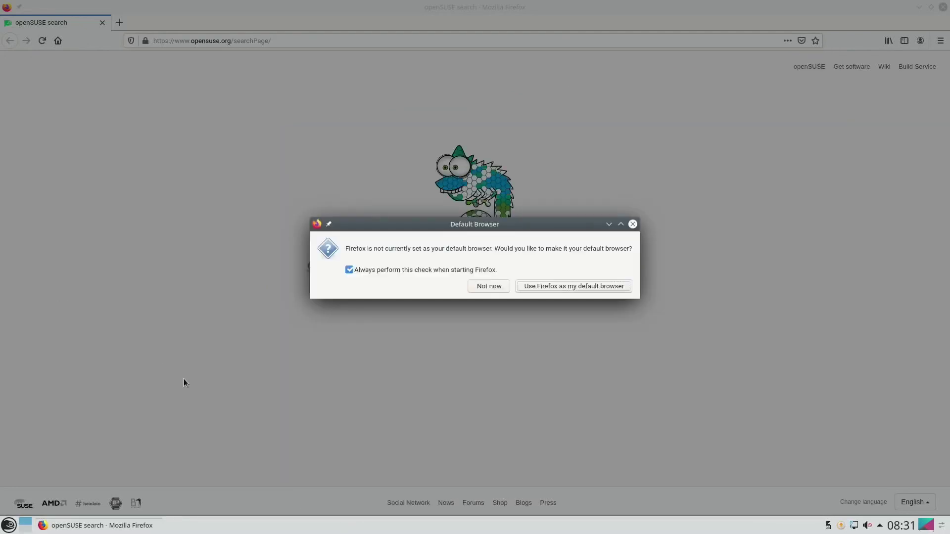
Decline the default-browser prompt and open a second Firefox tab
{"action": "left_click", "coordinate": [493, 286]}
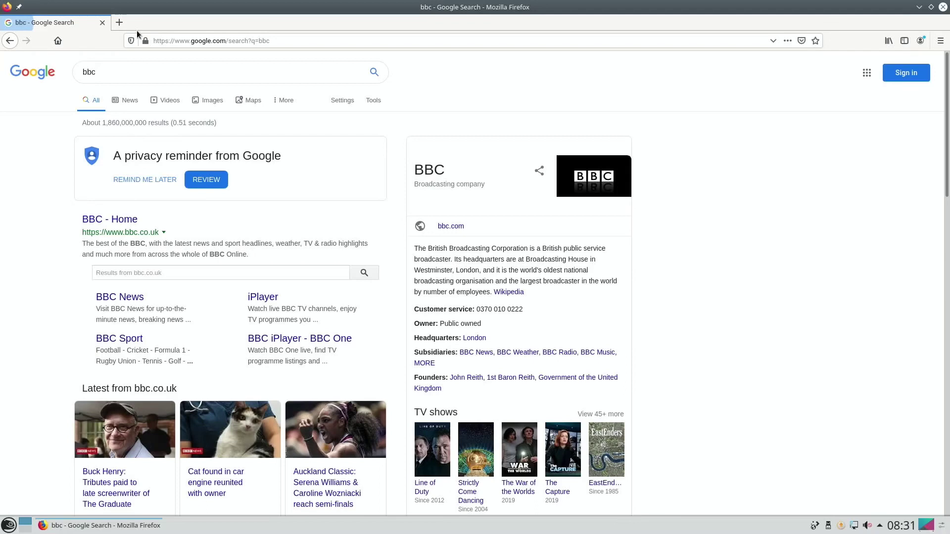
{"action": "left_click", "coordinate": [119, 23]}
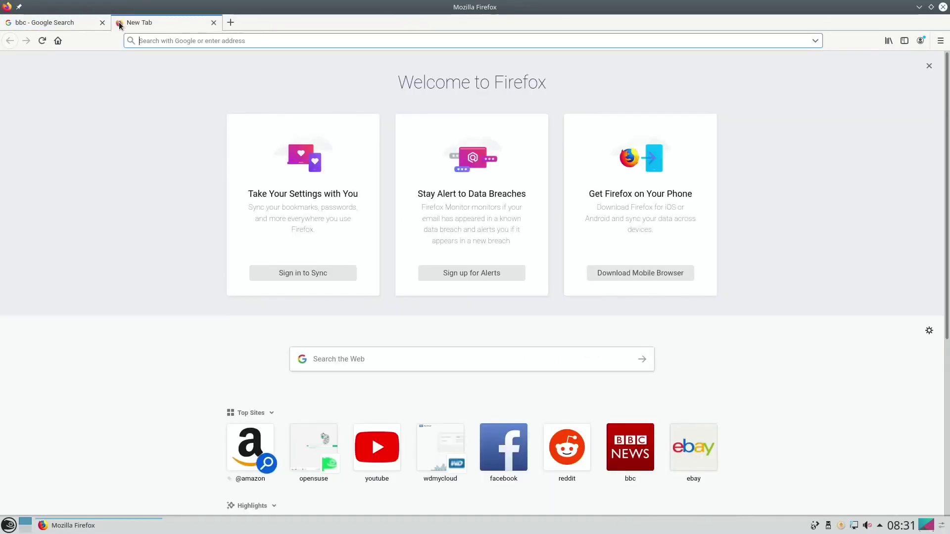
Search Google for hotukdeals from the web search box suggestion
{"action": "left_click", "coordinate": [359, 355]}
{"action": "type", "text": "hotu"}
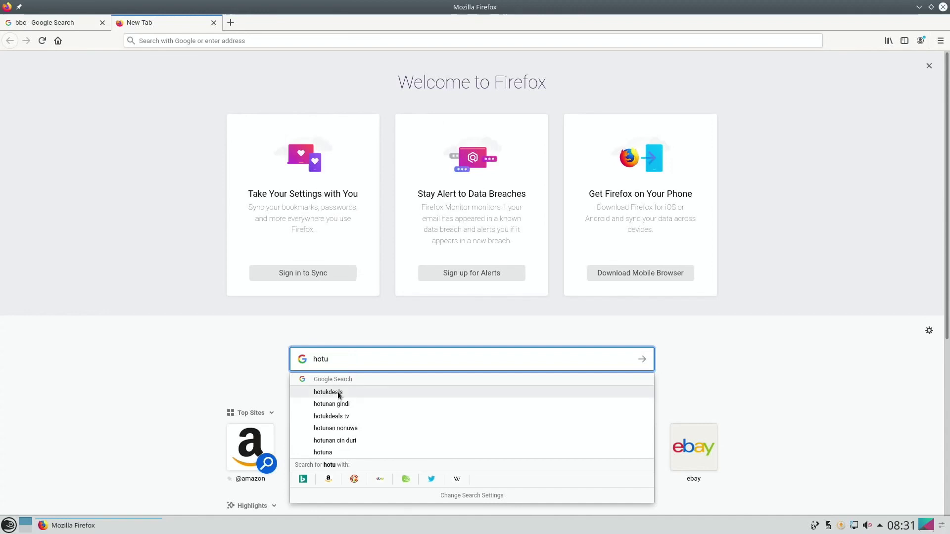
{"action": "left_click", "coordinate": [336, 392]}
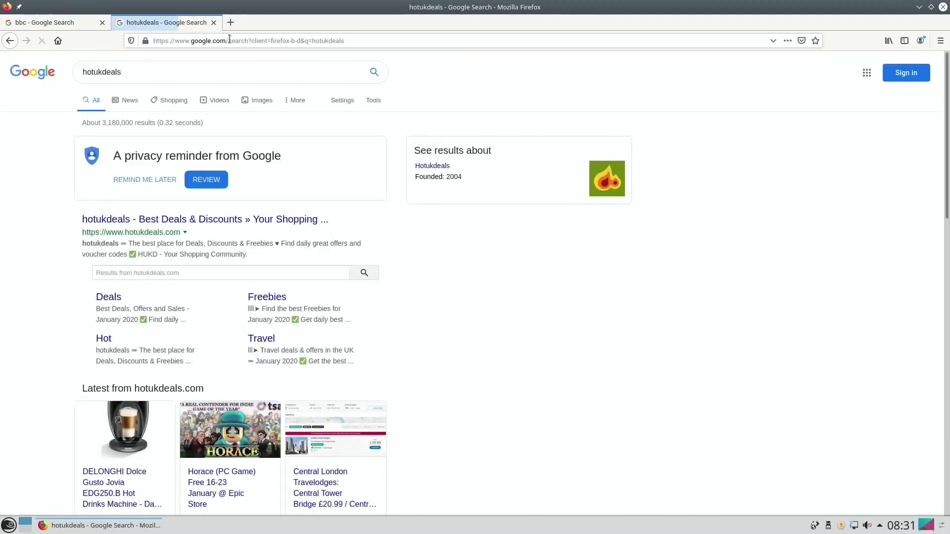
Open a third tab with YouTube, then scroll through the bbc results in the first tab
{"action": "left_click", "coordinate": [229, 23]}
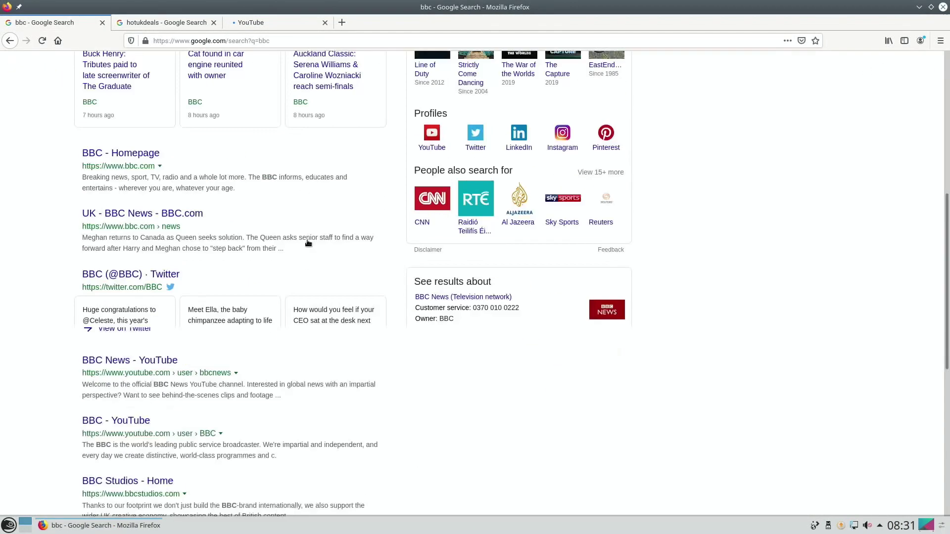
{"action": "scroll", "coordinate": [306, 239], "scroll_direction": "up", "scroll_amount": 12}
{"action": "scroll", "coordinate": [306, 240], "scroll_direction": "up", "scroll_amount": 4}
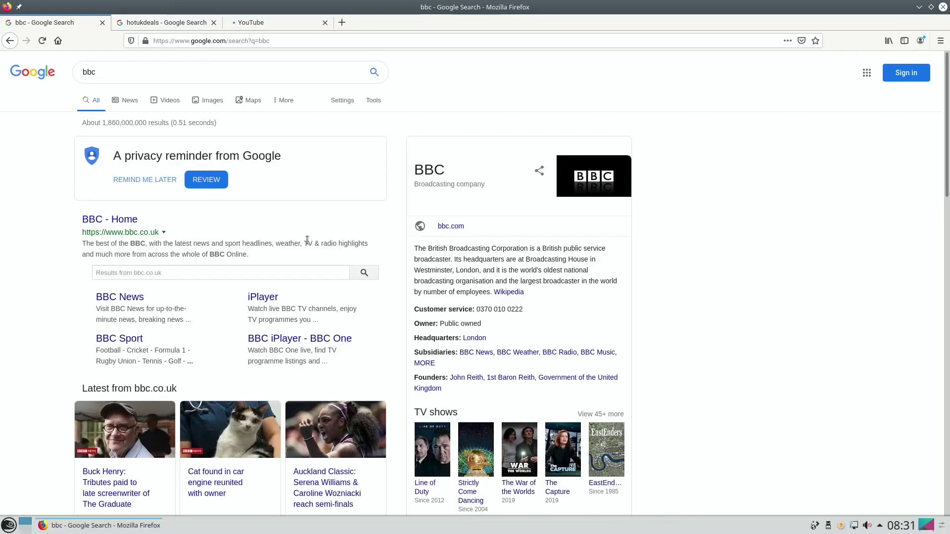
{"action": "scroll", "coordinate": [307, 239], "scroll_direction": "down", "scroll_amount": 12}
{"action": "scroll", "coordinate": [307, 240], "scroll_direction": "up", "scroll_amount": 10}
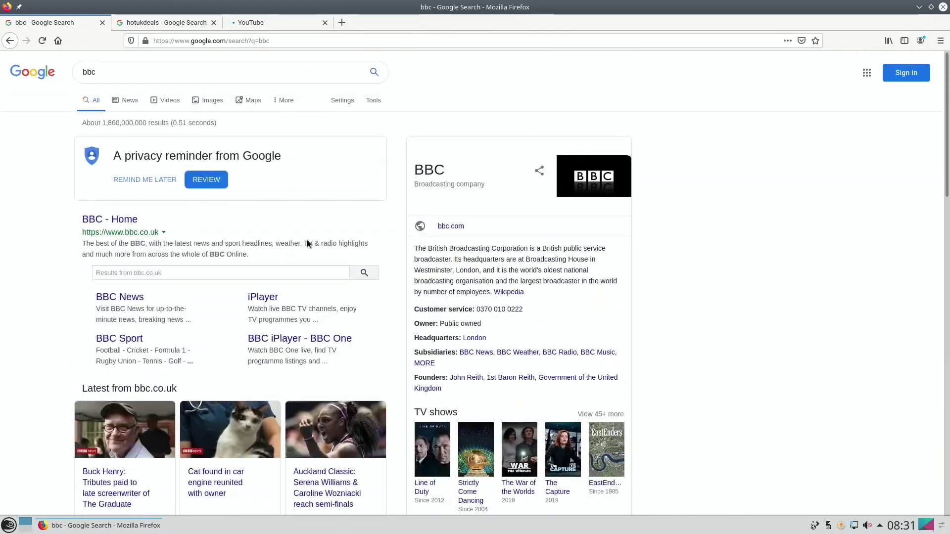
{"action": "scroll", "coordinate": [307, 240], "scroll_direction": "down", "scroll_amount": 11}
{"action": "scroll", "coordinate": [307, 240], "scroll_direction": "up", "scroll_amount": 11}
{"action": "scroll", "coordinate": [307, 240], "scroll_direction": "down", "scroll_amount": 15}
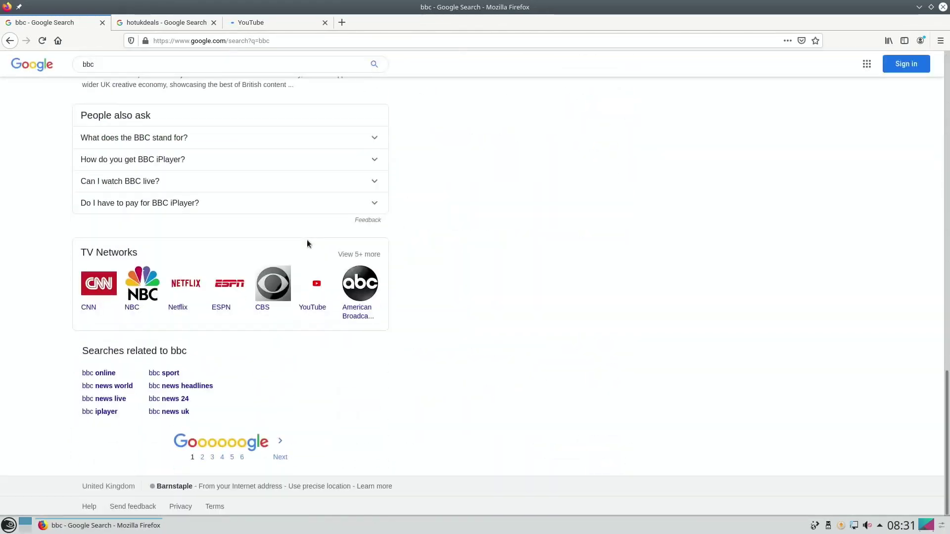
{"action": "scroll", "coordinate": [306, 239], "scroll_direction": "up", "scroll_amount": 15}
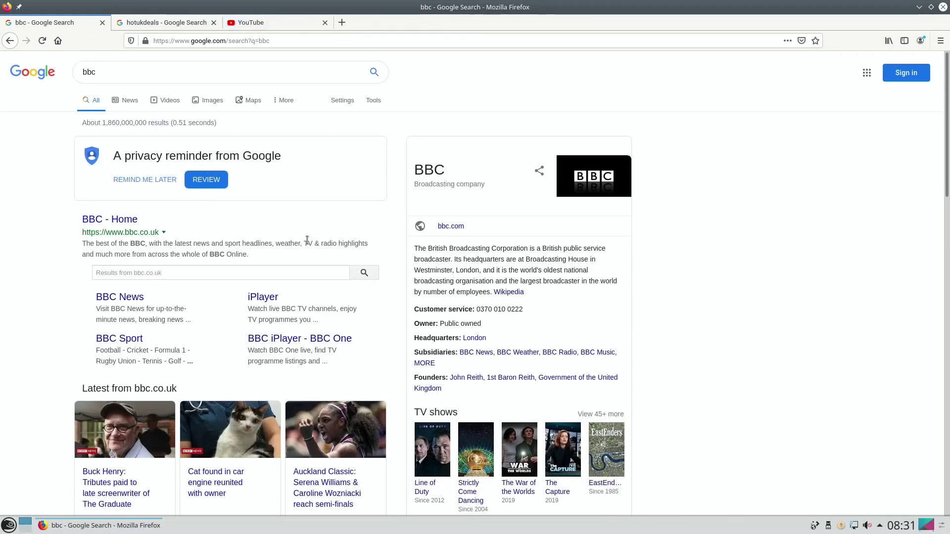
{"action": "scroll", "coordinate": [307, 240], "scroll_direction": "down", "scroll_amount": 15}
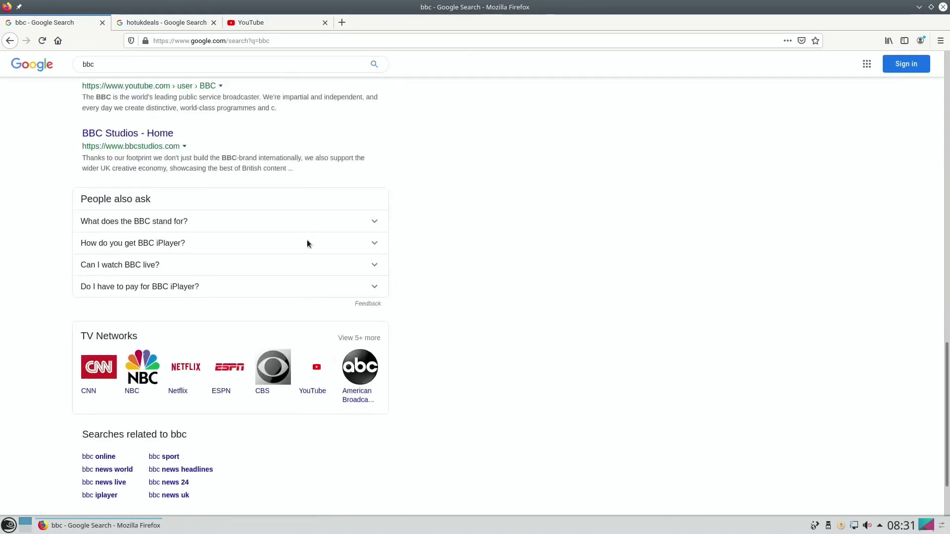
{"action": "scroll", "coordinate": [306, 240], "scroll_direction": "up", "scroll_amount": 9}
{"action": "scroll", "coordinate": [307, 241], "scroll_direction": "up", "scroll_amount": 8}
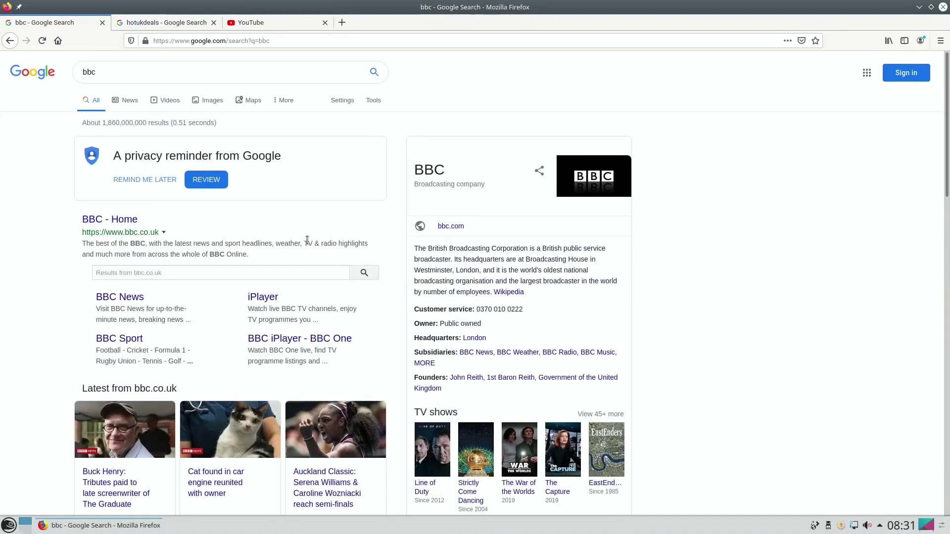
Open BBC - Home from the results, browse the homepage, then switch to the YouTube tab
{"action": "left_click", "coordinate": [120, 231]}
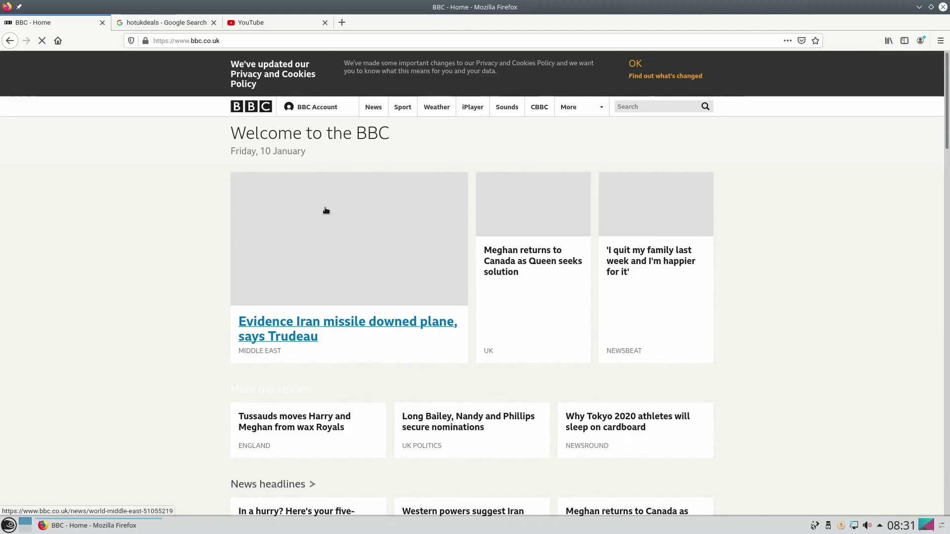
{"action": "scroll", "coordinate": [197, 232], "scroll_direction": "down", "scroll_amount": 15}
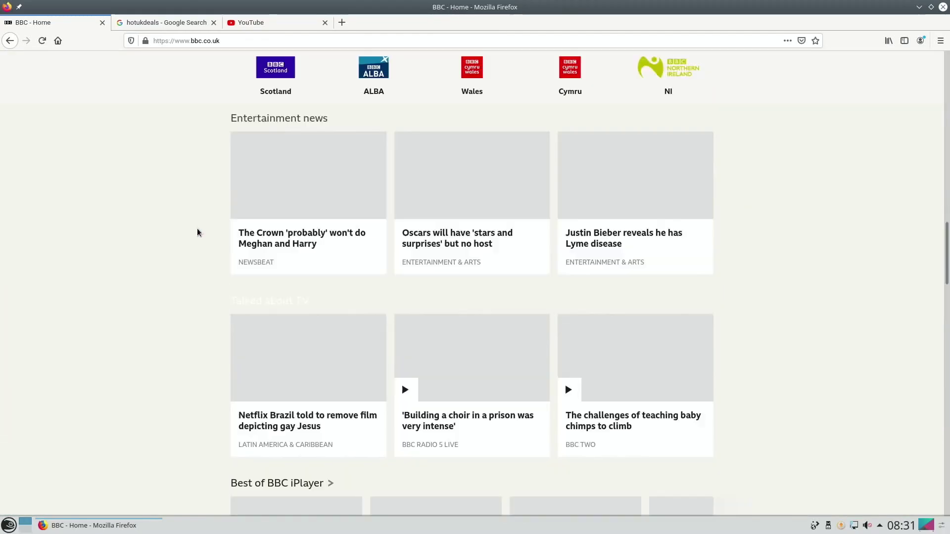
{"action": "scroll", "coordinate": [197, 233], "scroll_direction": "down", "scroll_amount": 5}
{"action": "scroll", "coordinate": [197, 232], "scroll_direction": "up", "scroll_amount": 20}
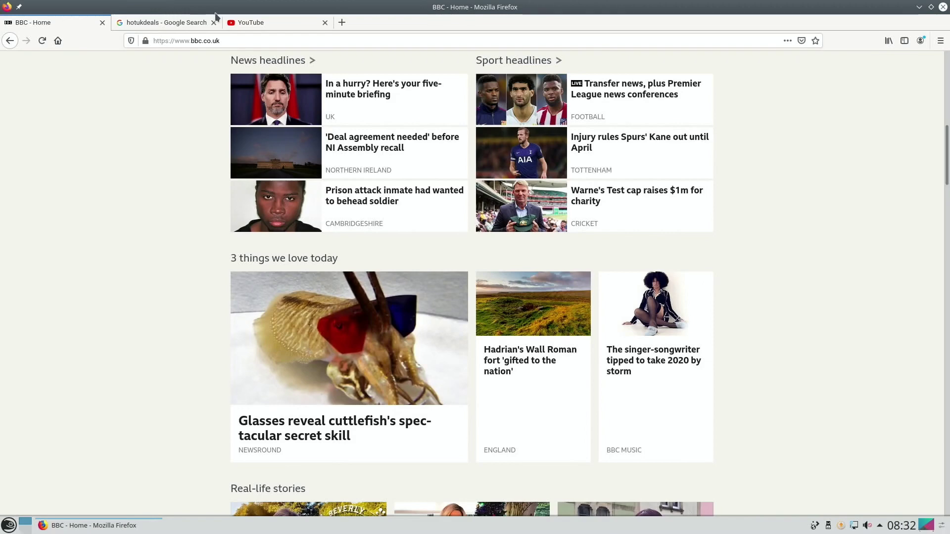
{"action": "left_click", "coordinate": [250, 22]}
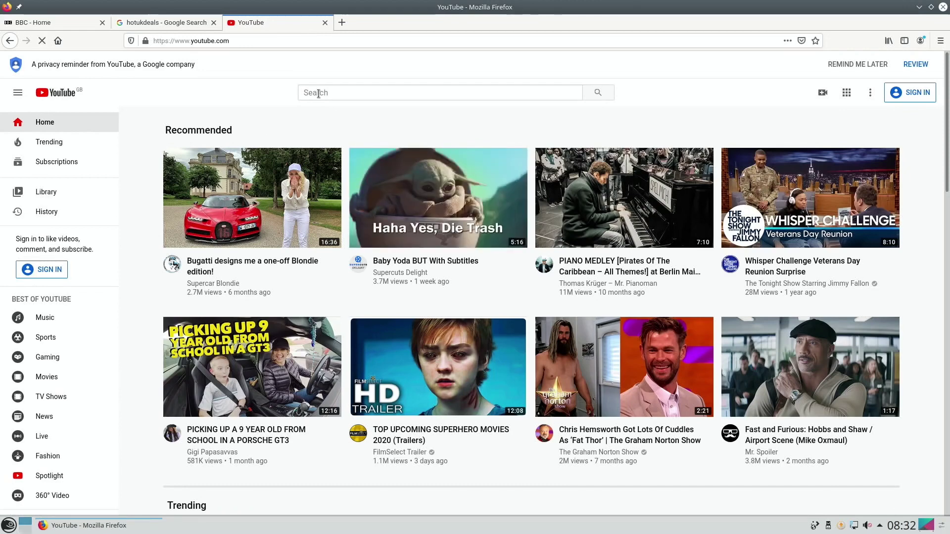
Search YouTube for 'leepspvideo burner' and look through the results
{"action": "type", "text": "leep"}
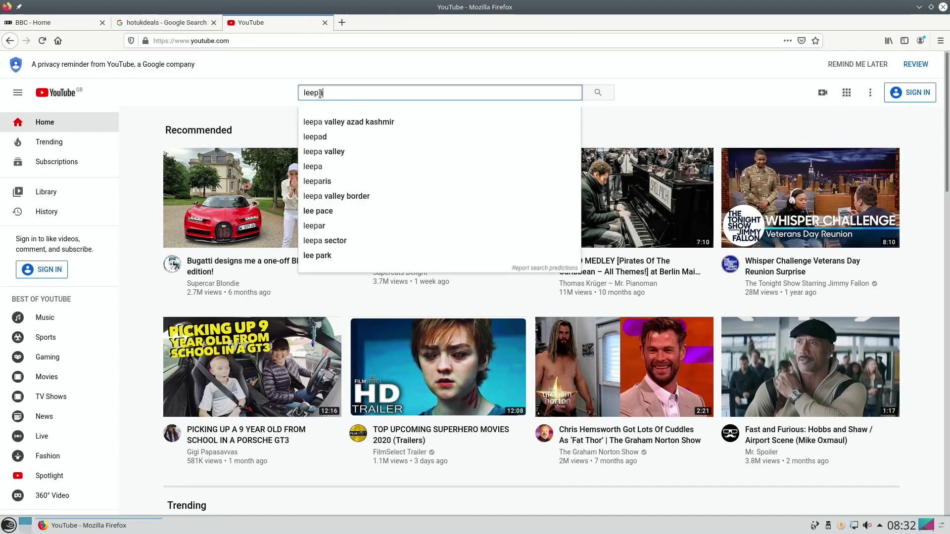
{"action": "type", "text": "a"}
{"action": "key", "text": "BackSpace"}
{"action": "type", "text": "s"}
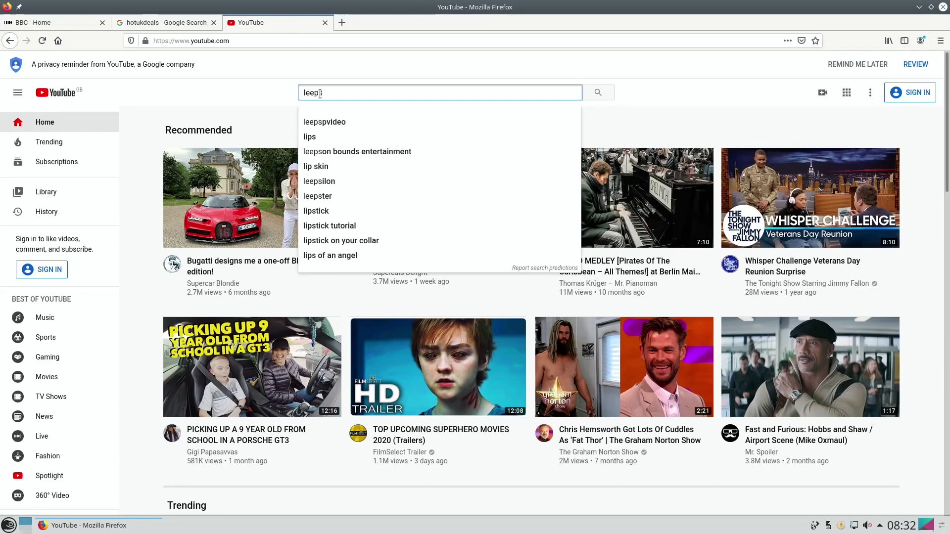
{"action": "type", "text": "pvideo "}
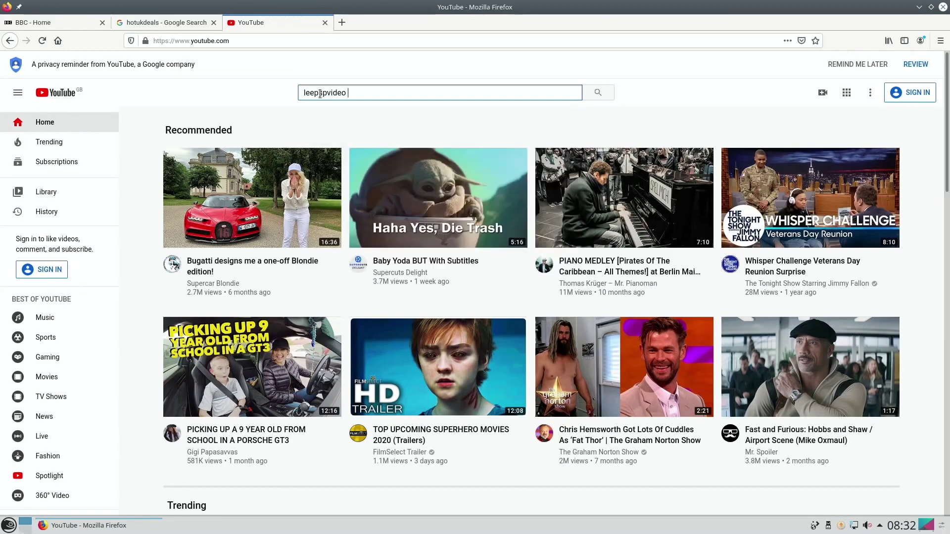
{"action": "type", "text": "burner"}
{"action": "key", "text": "Return"}
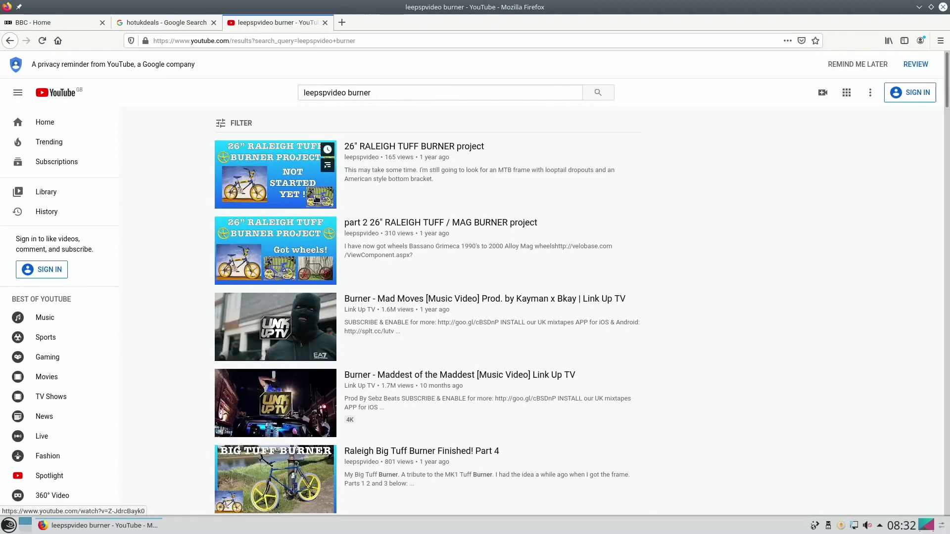
{"action": "mouse_move", "coordinate": [296, 231]}
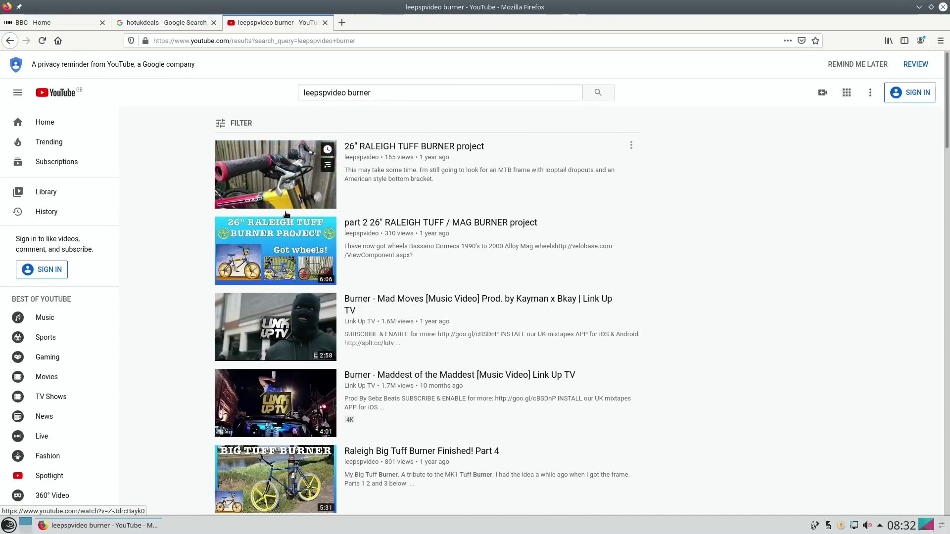
{"action": "scroll", "coordinate": [292, 225], "scroll_direction": "down", "scroll_amount": 2}
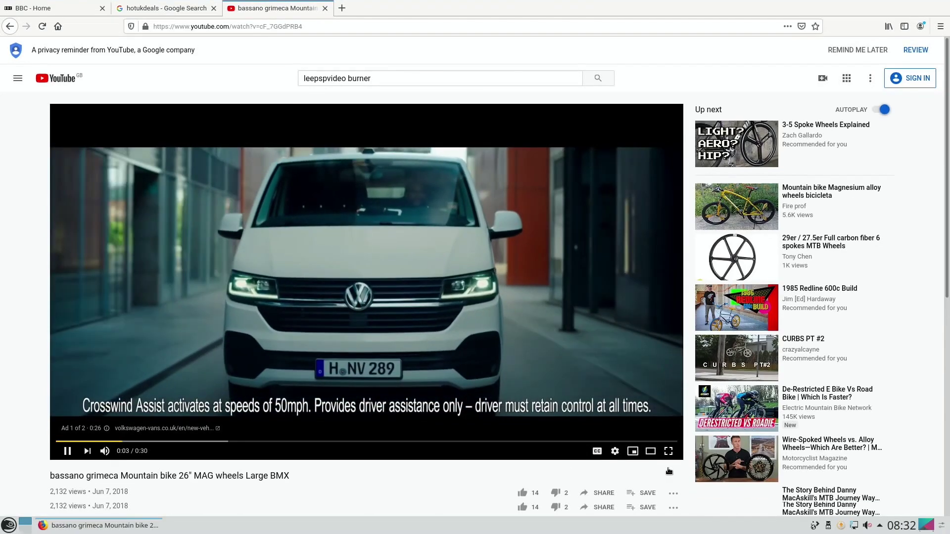
Switch the bassano grimeca mountain bike video to fullscreen playback
{"action": "left_click", "coordinate": [668, 467]}
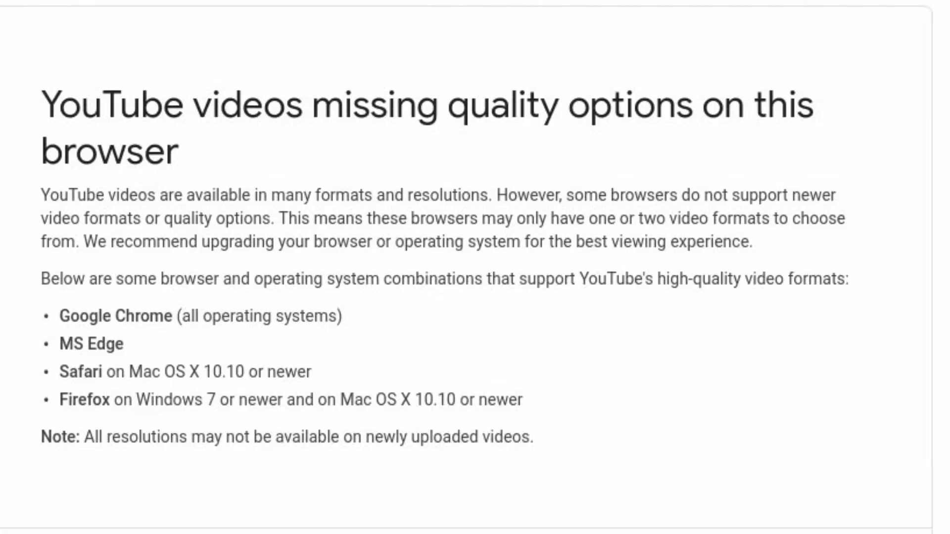
Close the quality-options help tab and replay the video from near its start
{"action": "left_click", "coordinate": [434, 26]}
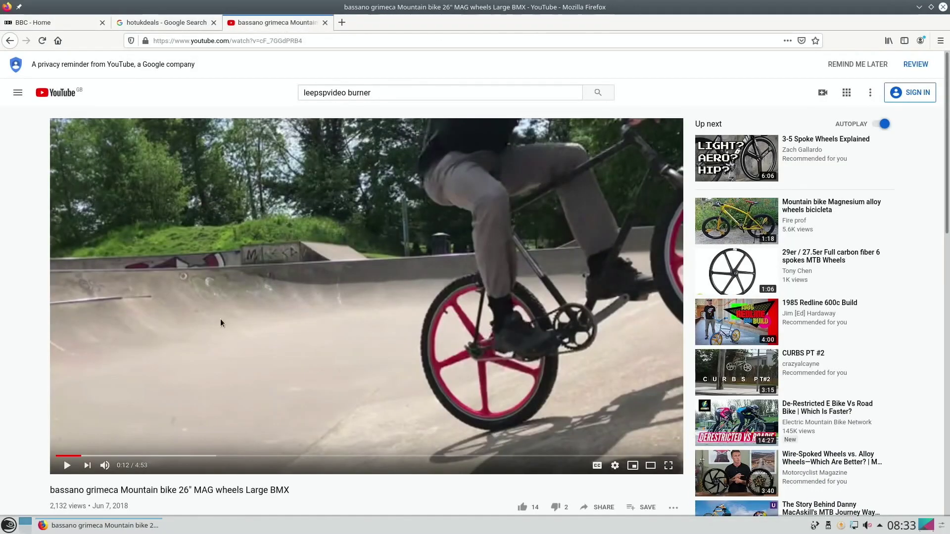
{"action": "left_click", "coordinate": [64, 467]}
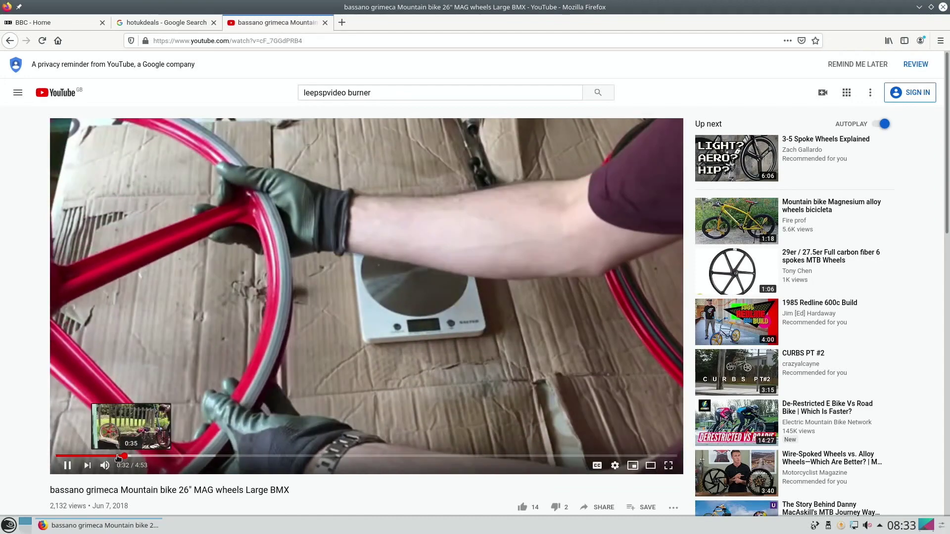
{"action": "left_click", "coordinate": [58, 456]}
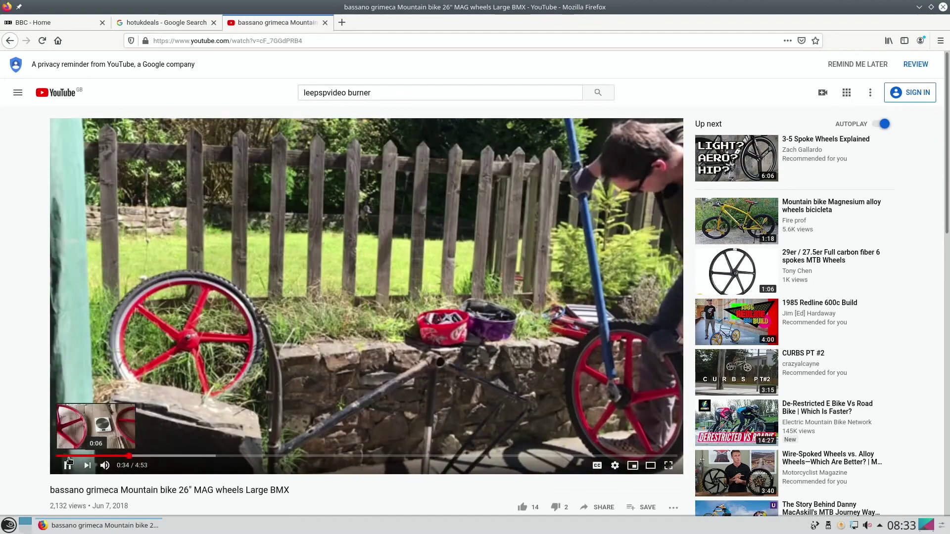
{"action": "left_click", "coordinate": [69, 456]}
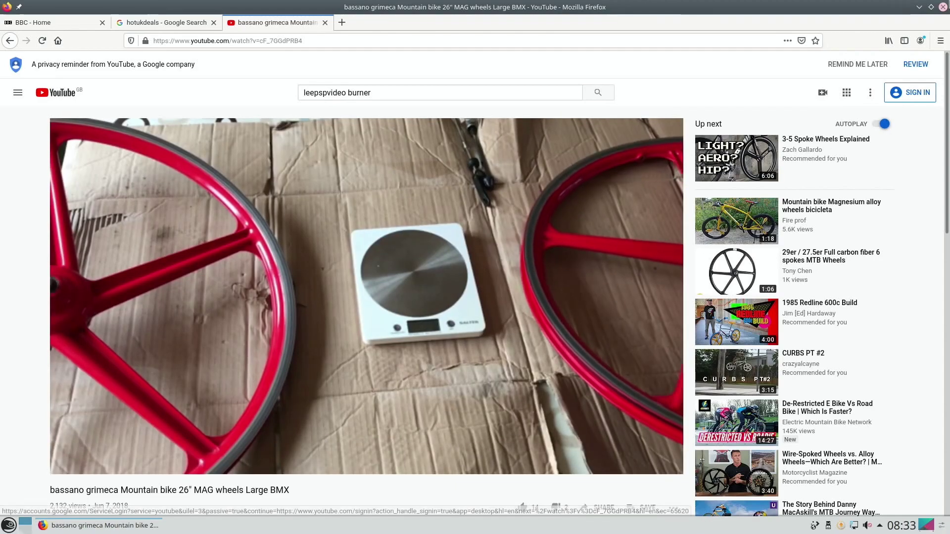
Quit Firefox closing all three tabs, then browse the launcher's Internet applications
{"action": "left_click", "coordinate": [942, 7]}
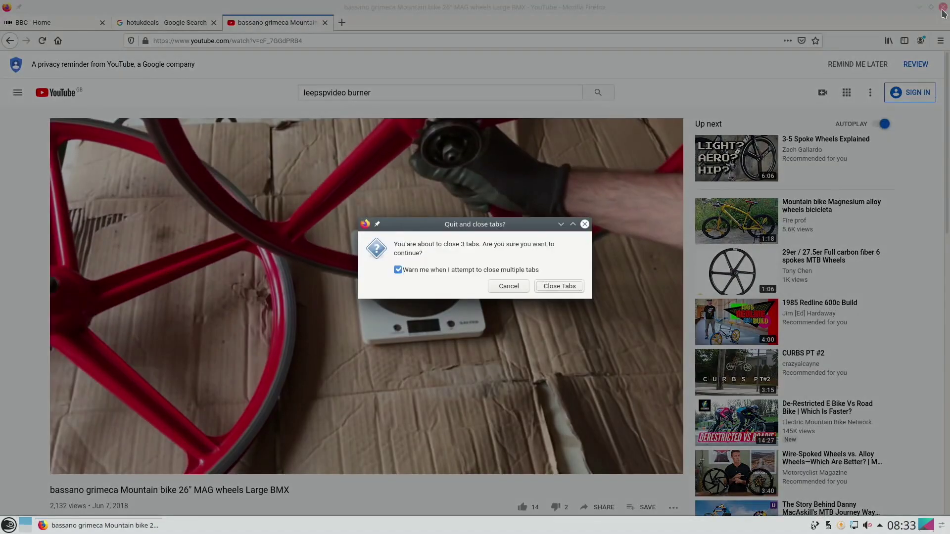
{"action": "left_click", "coordinate": [563, 283]}
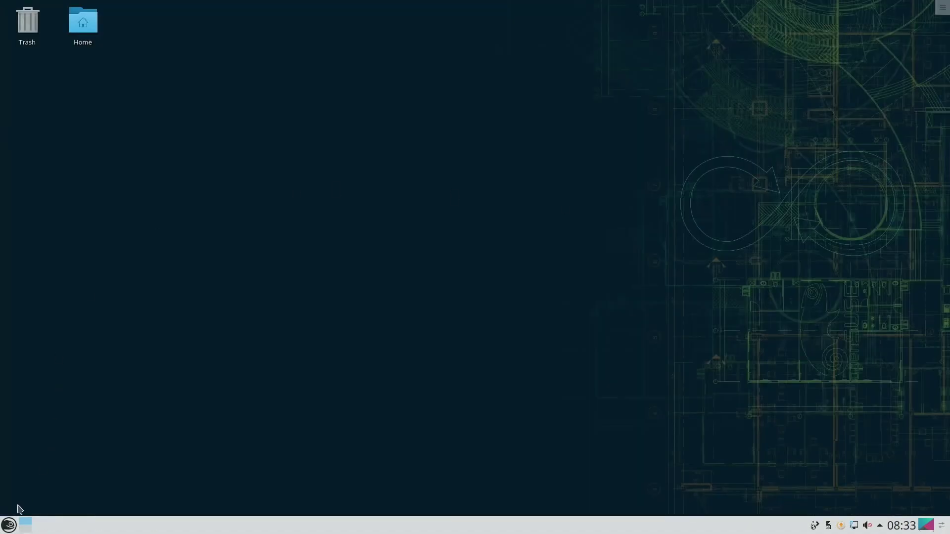
{"action": "left_click", "coordinate": [9, 524]}
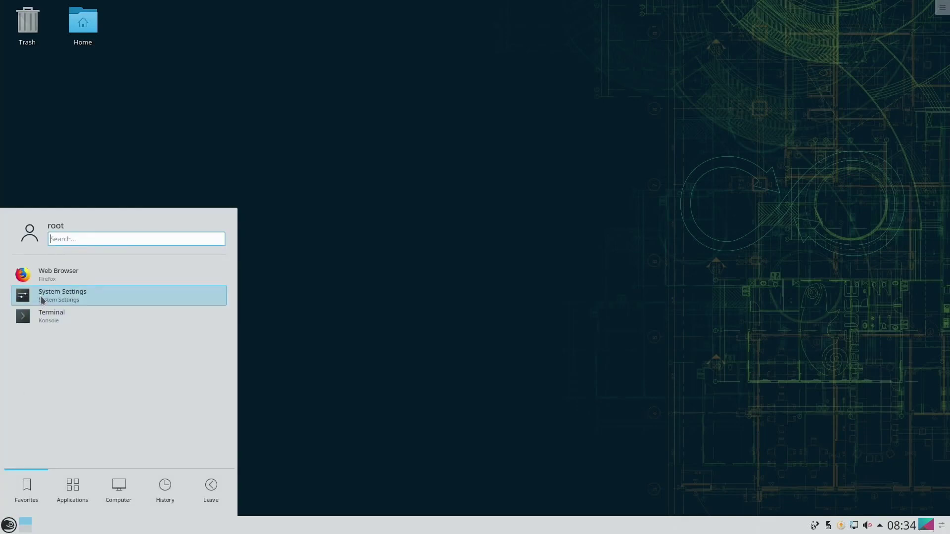
{"action": "left_click", "coordinate": [72, 489]}
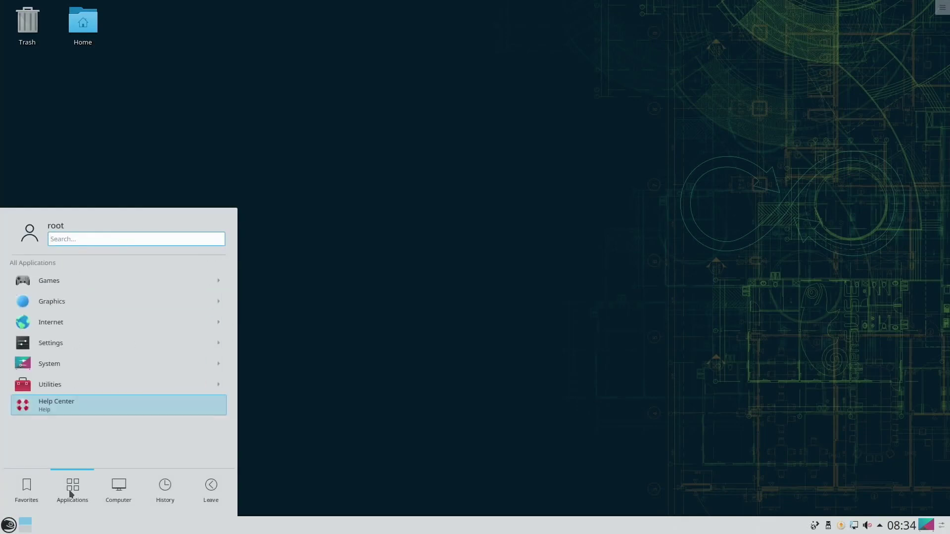
{"action": "left_click", "coordinate": [59, 322]}
{"action": "left_click", "coordinate": [53, 305]}
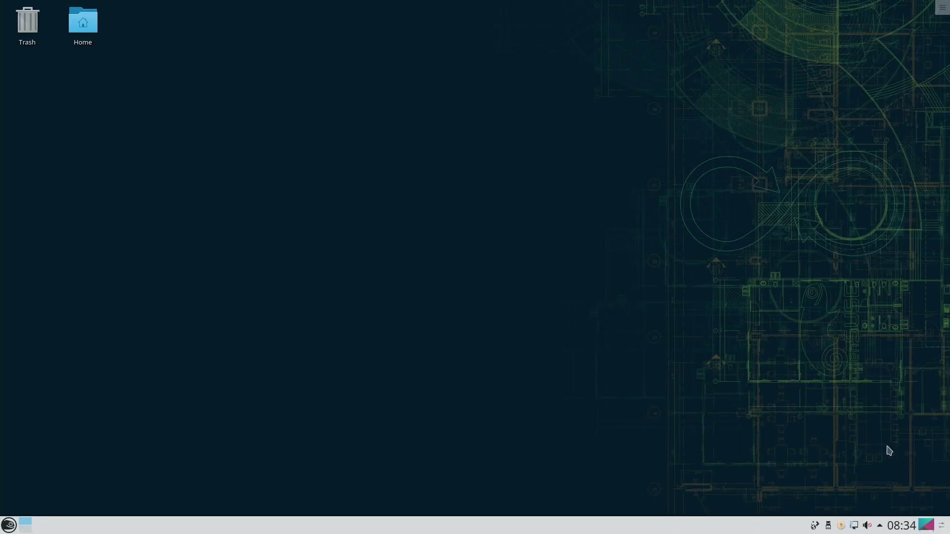
Launch System Settings from the launcher's Favorites
{"action": "left_click", "coordinate": [9, 526]}
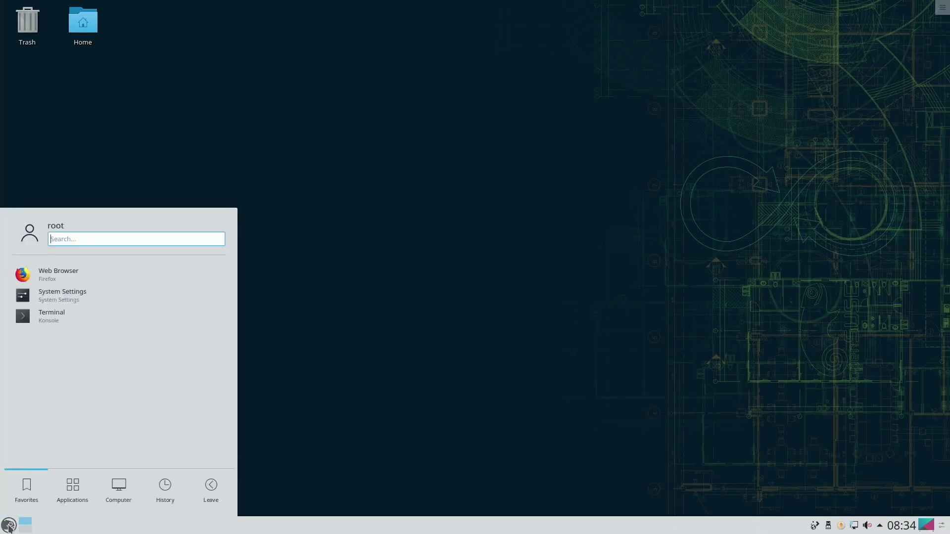
{"action": "left_click", "coordinate": [35, 302]}
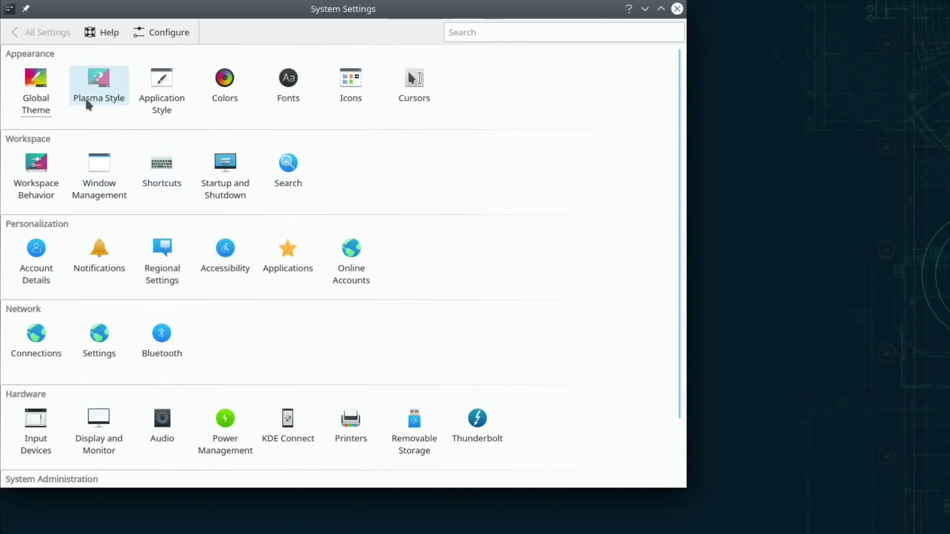
Apply the Breeze Dark global theme, recentre the window and return to All Settings
{"action": "left_click", "coordinate": [34, 80]}
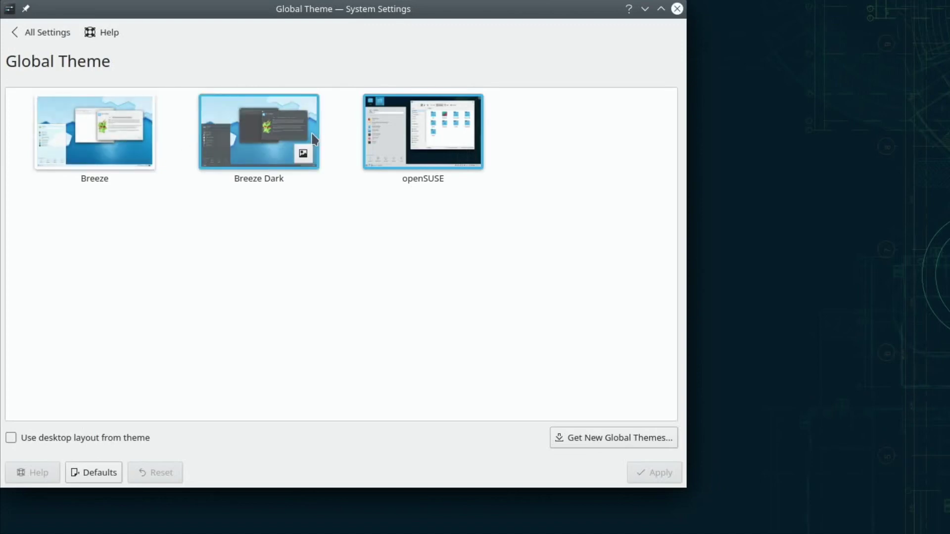
{"action": "left_click", "coordinate": [285, 142]}
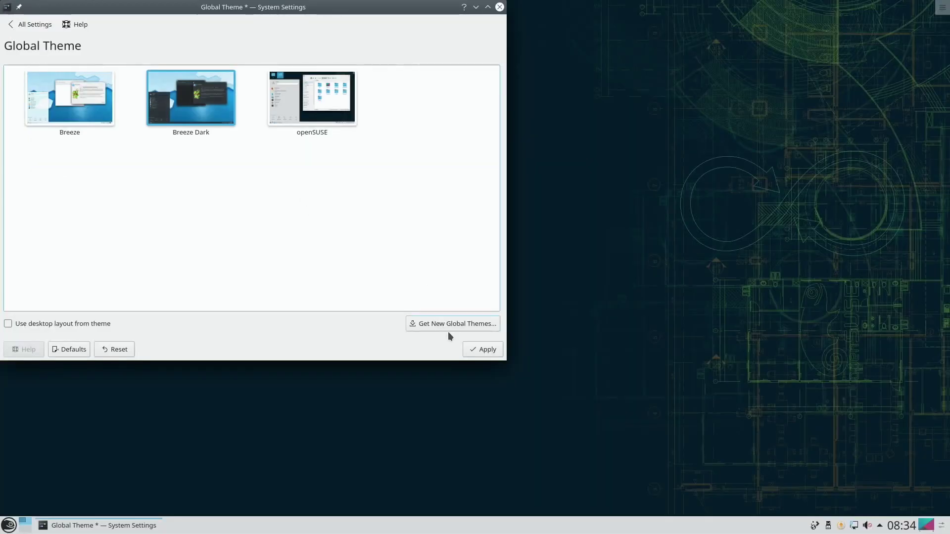
{"action": "left_click", "coordinate": [471, 348]}
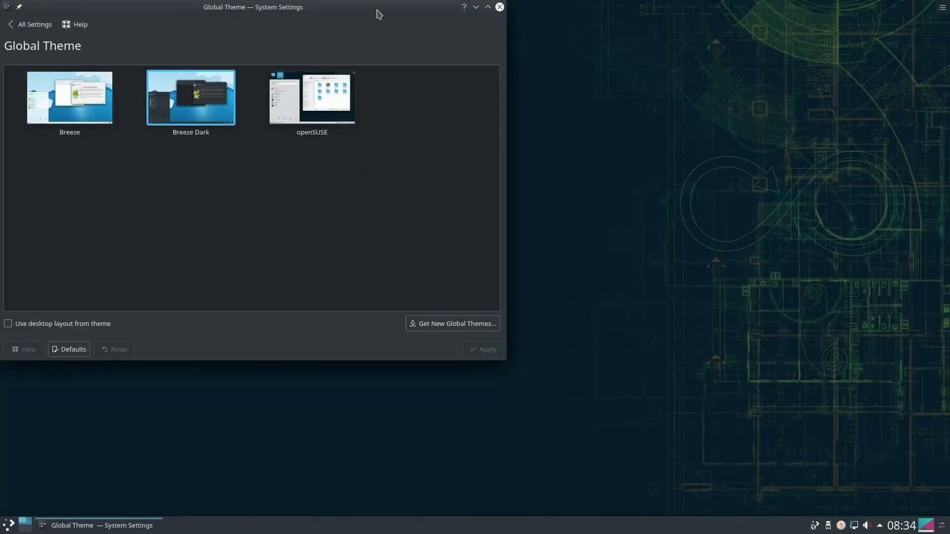
{"action": "left_click_drag", "start_coordinate": [378, 13], "coordinate": [558, 104]}
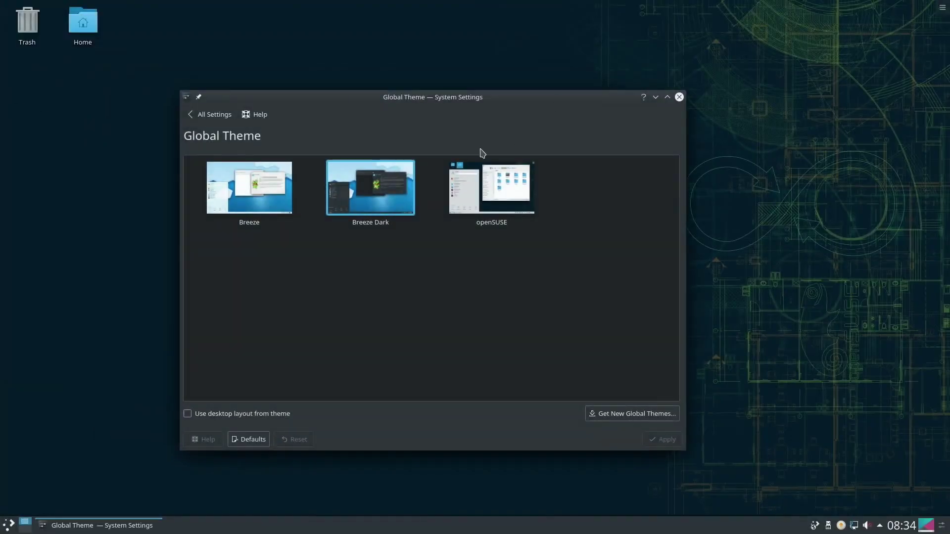
{"action": "left_click", "coordinate": [215, 117]}
Apply the Air openSUSE Plasma style and reposition the settings window
{"action": "left_click", "coordinate": [250, 151]}
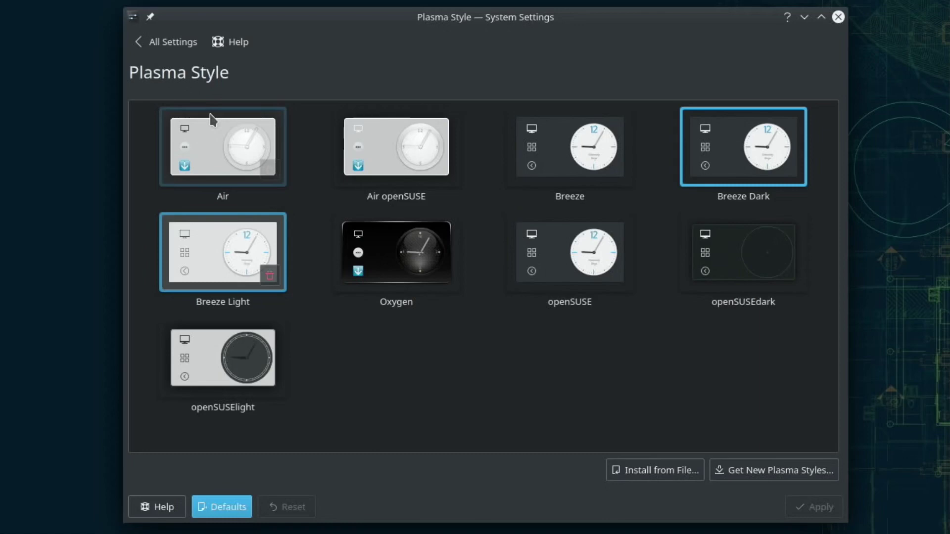
{"action": "left_click", "coordinate": [393, 153]}
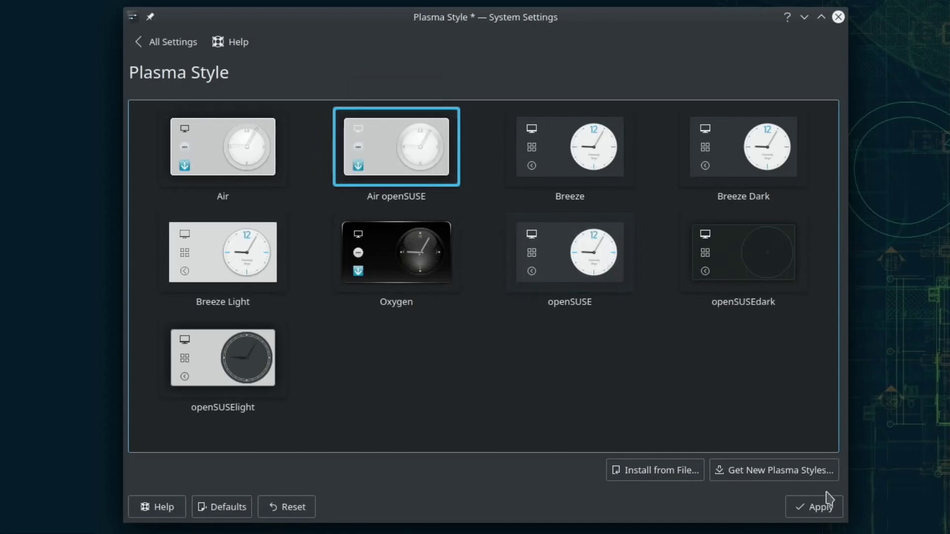
{"action": "left_click", "coordinate": [813, 506]}
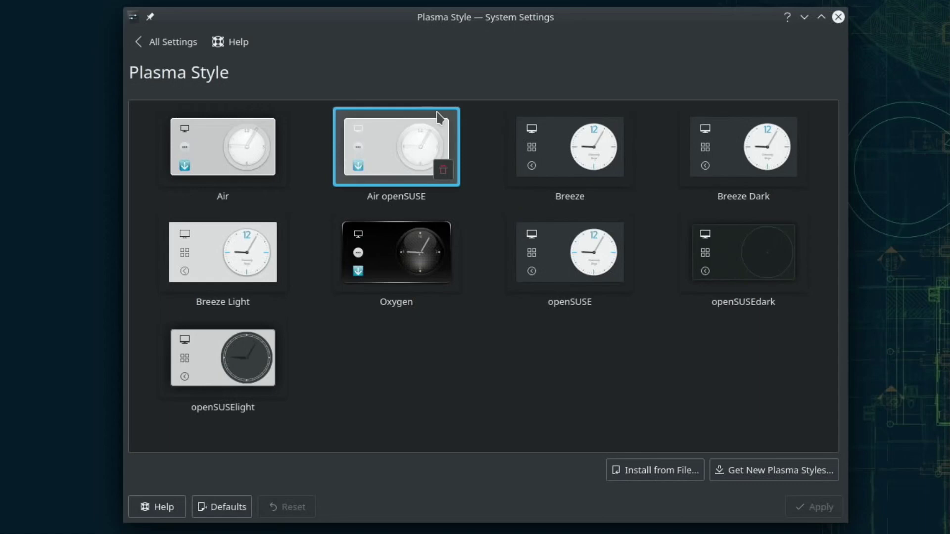
{"action": "left_click_drag", "start_coordinate": [417, 28], "coordinate": [396, 21]}
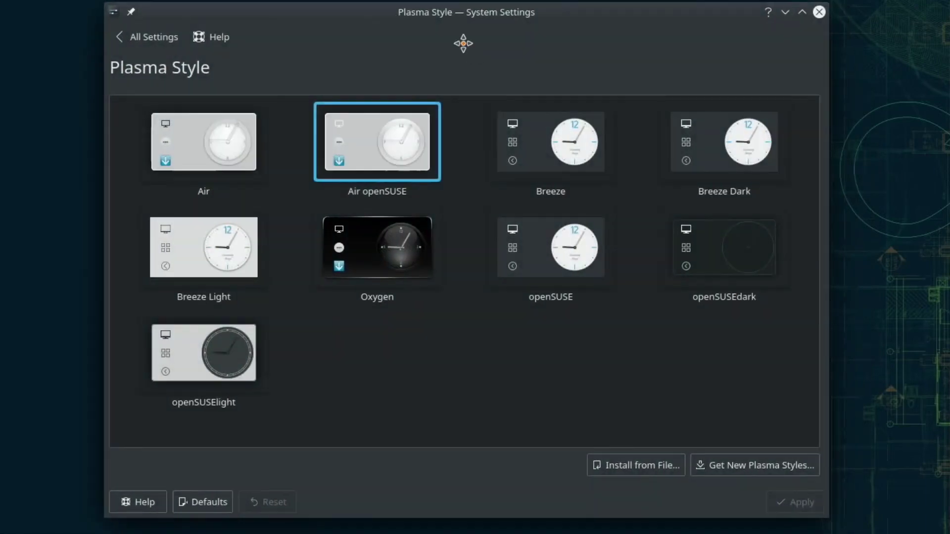
{"action": "left_click_drag", "start_coordinate": [463, 43], "coordinate": [472, 50]}
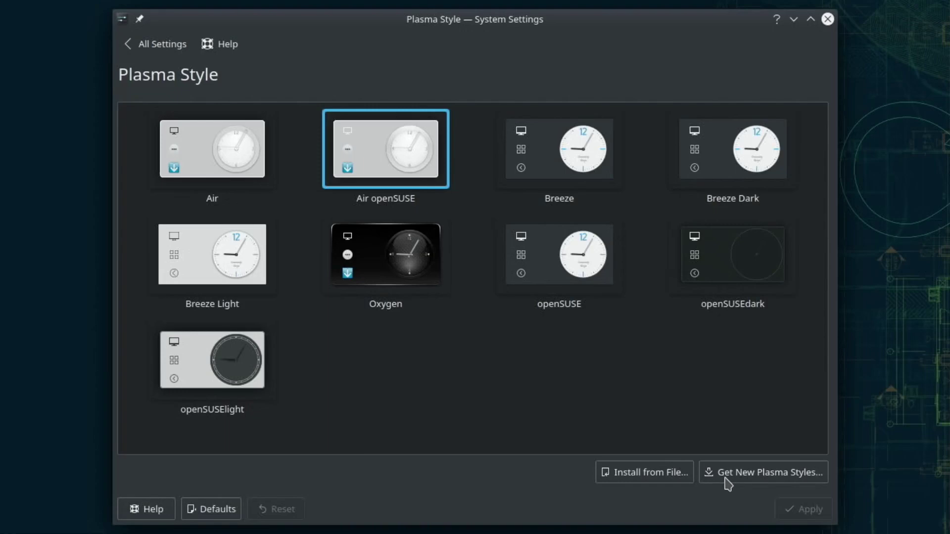
Install the Blur-Glassy and Adapta KDE Plasma styles from the downloadable styles catalogue
{"action": "left_click", "coordinate": [739, 476]}
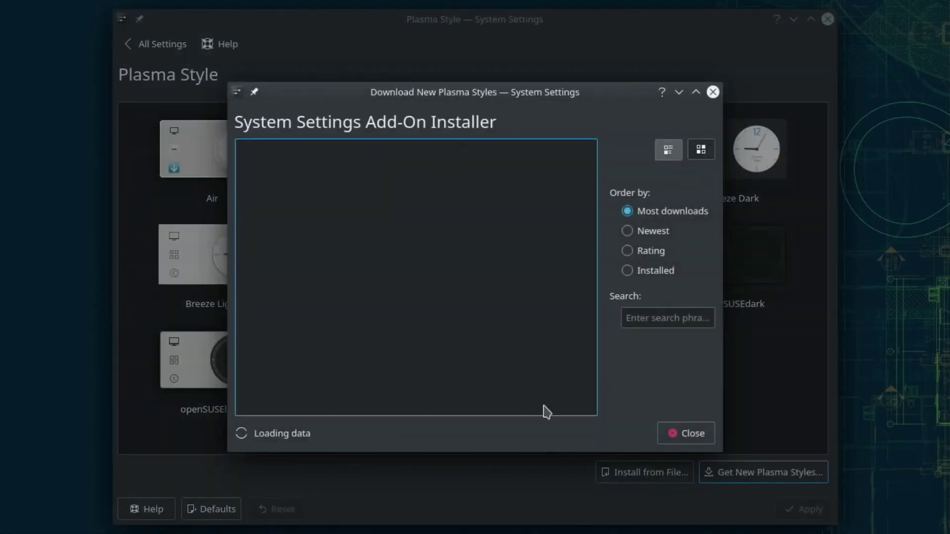
{"action": "scroll", "coordinate": [401, 231], "scroll_direction": "down", "scroll_amount": 3}
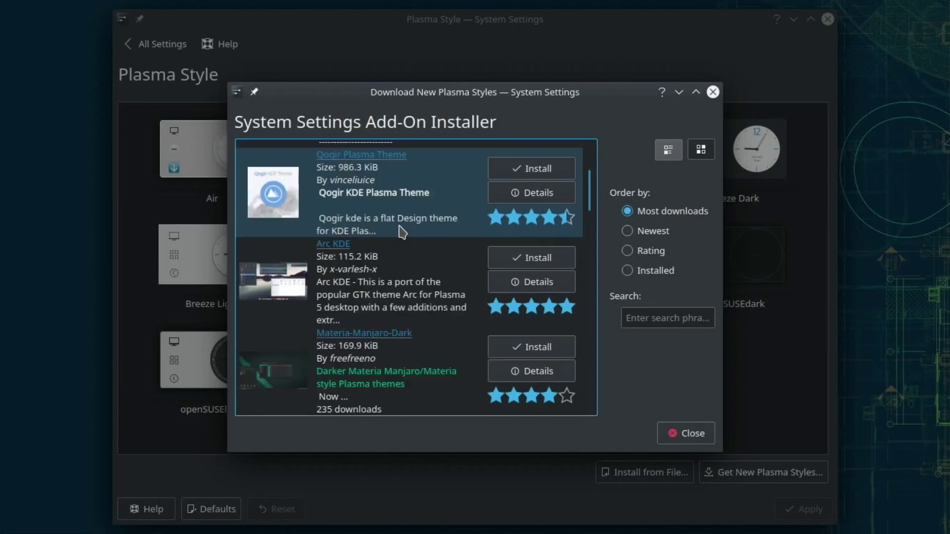
{"action": "scroll", "coordinate": [401, 232], "scroll_direction": "down", "scroll_amount": 5}
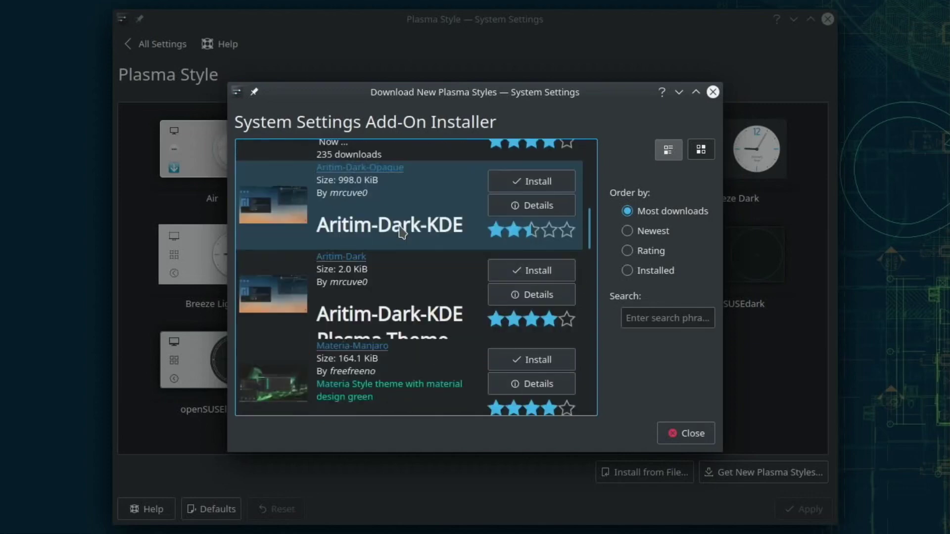
{"action": "scroll", "coordinate": [402, 232], "scroll_direction": "down", "scroll_amount": 5}
{"action": "scroll", "coordinate": [402, 232], "scroll_direction": "up", "scroll_amount": 2}
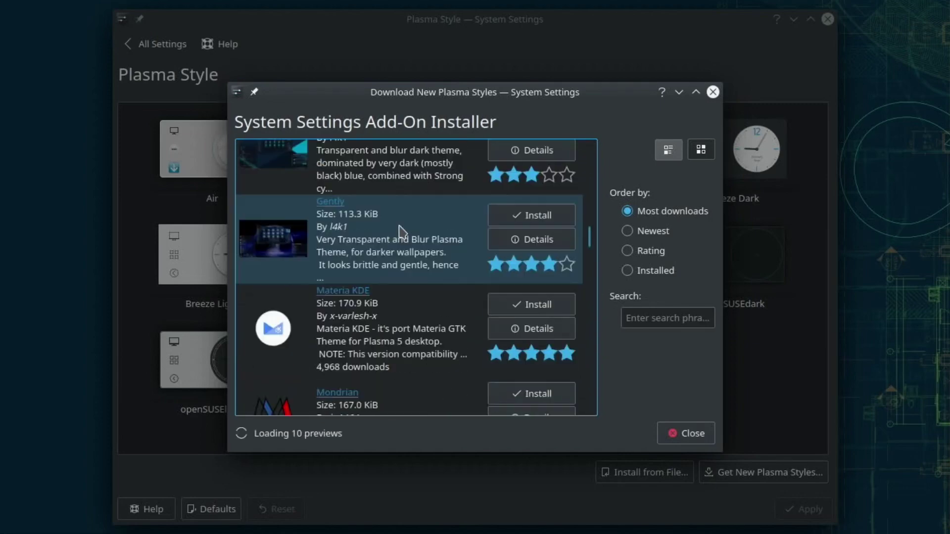
{"action": "scroll", "coordinate": [401, 232], "scroll_direction": "up", "scroll_amount": 6}
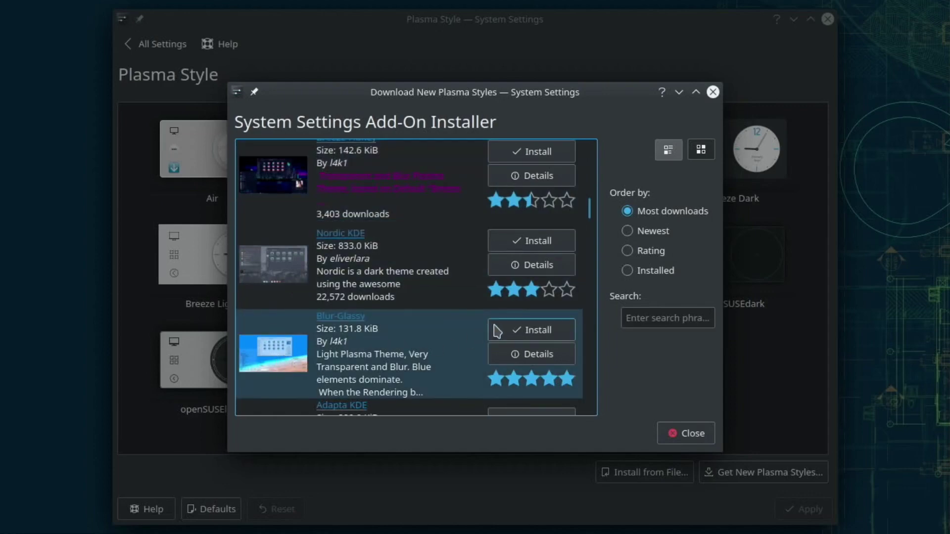
{"action": "left_click", "coordinate": [510, 330]}
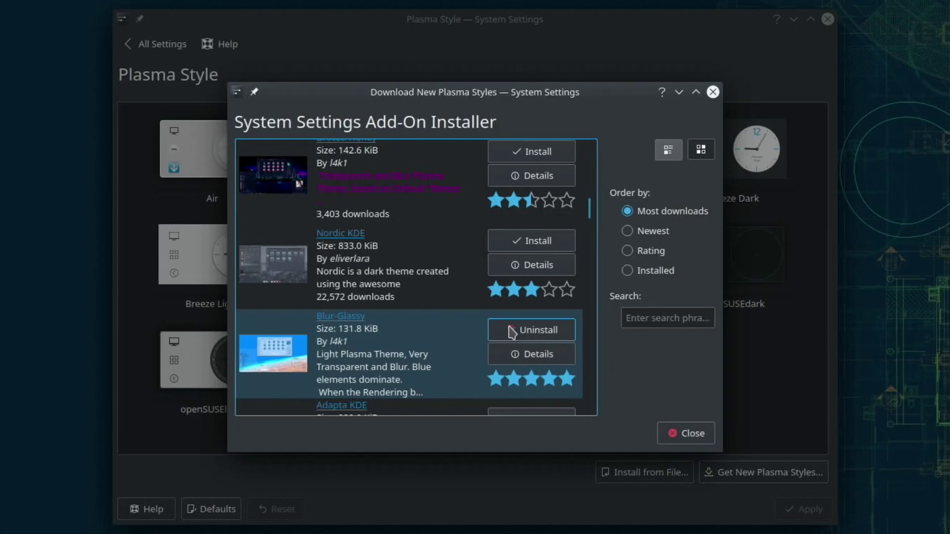
{"action": "scroll", "coordinate": [416, 362], "scroll_direction": "down", "scroll_amount": 2}
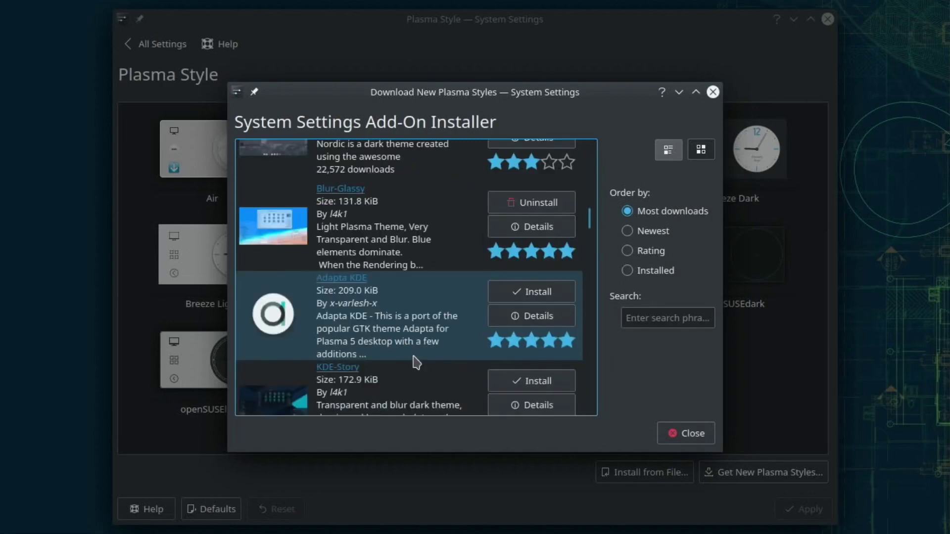
{"action": "left_click", "coordinate": [528, 296]}
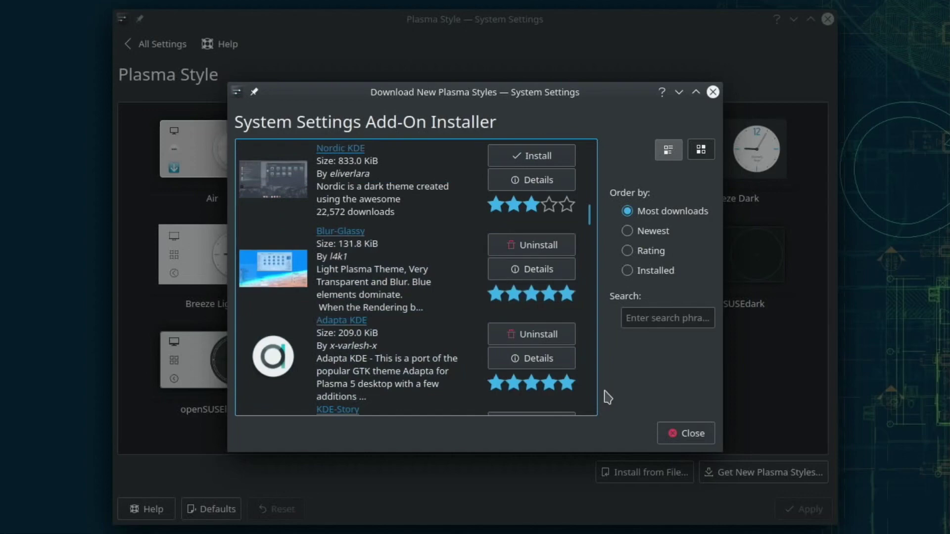
Dismiss the add-on installer and apply Blur-Glassy as the Plasma style
{"action": "left_click", "coordinate": [683, 433]}
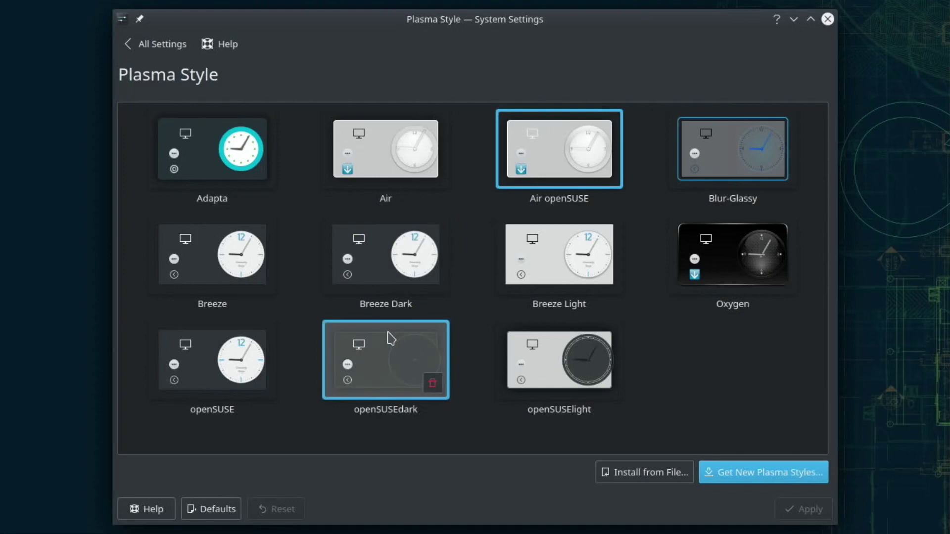
{"action": "left_click", "coordinate": [719, 170]}
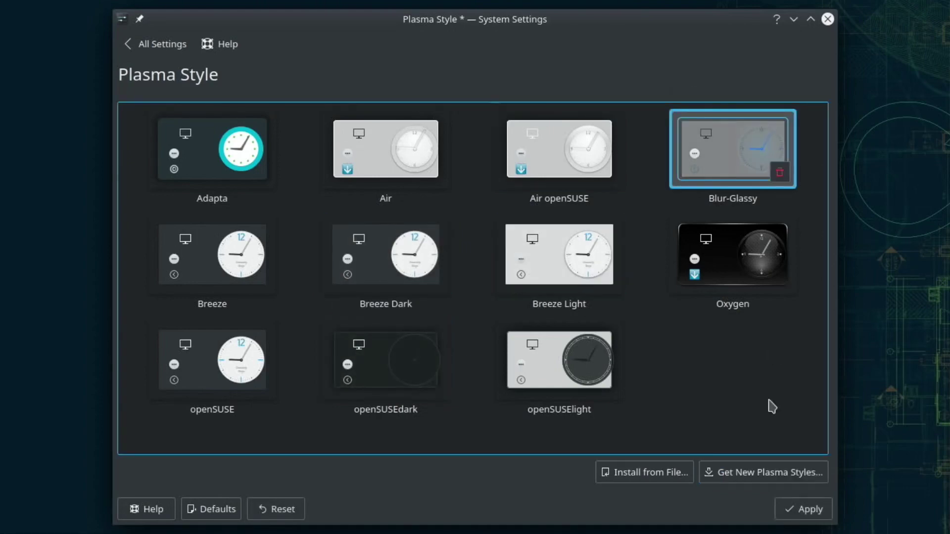
{"action": "left_click", "coordinate": [794, 509]}
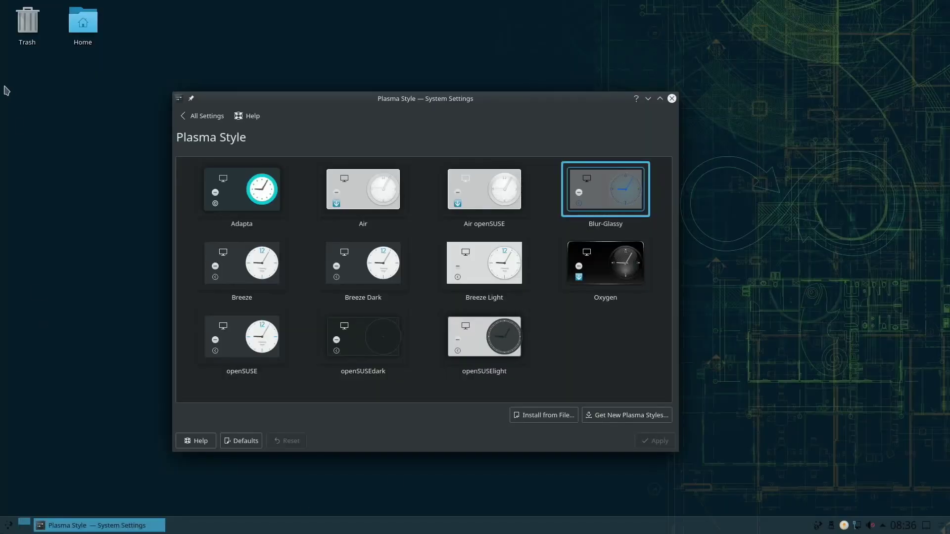
Close System Settings and bring up the application launcher on the desktop
{"action": "left_click", "coordinate": [10, 526]}
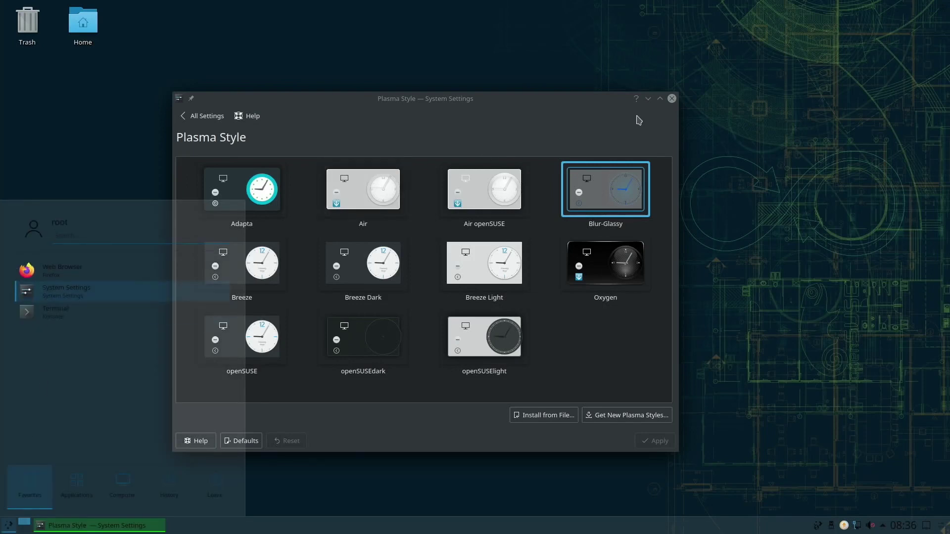
{"action": "left_click", "coordinate": [671, 99]}
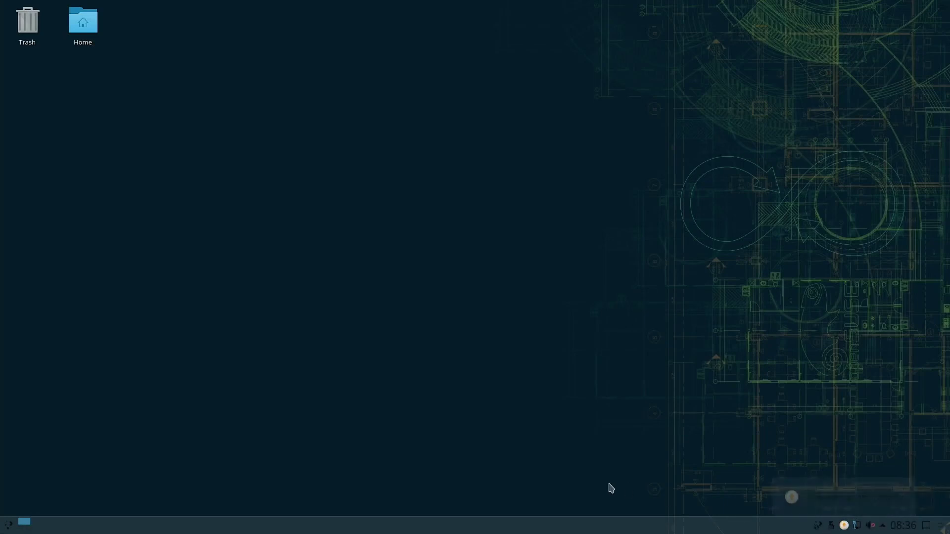
{"action": "left_click_drag", "start_coordinate": [330, 261], "coordinate": [10, 528]}
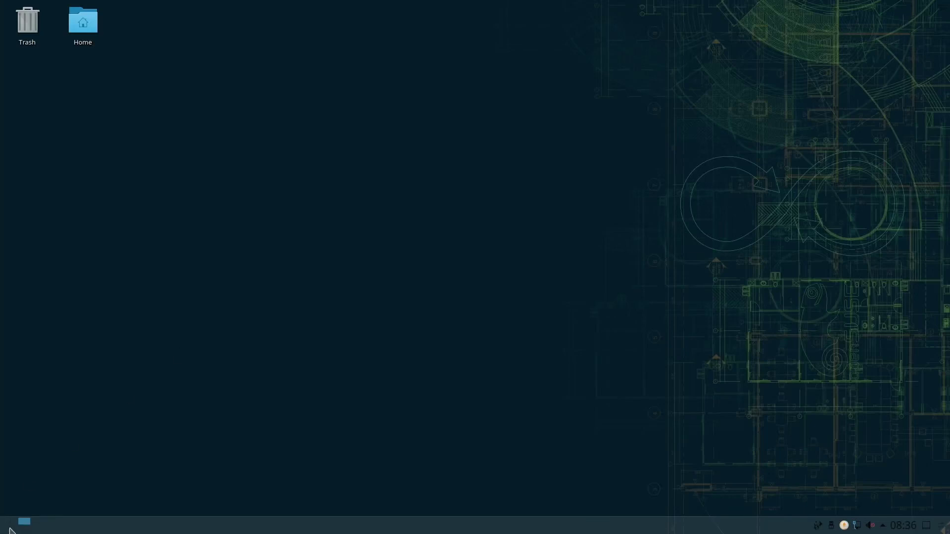
{"action": "left_click", "coordinate": [10, 528]}
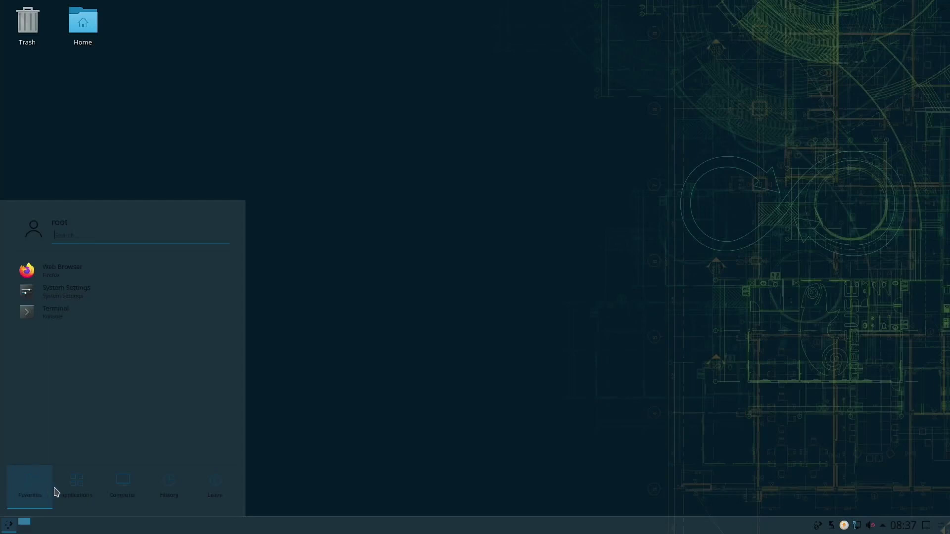
Reopen the Plasma Style settings from the launcher and apply the Air style
{"action": "mouse_move", "coordinate": [73, 493]}
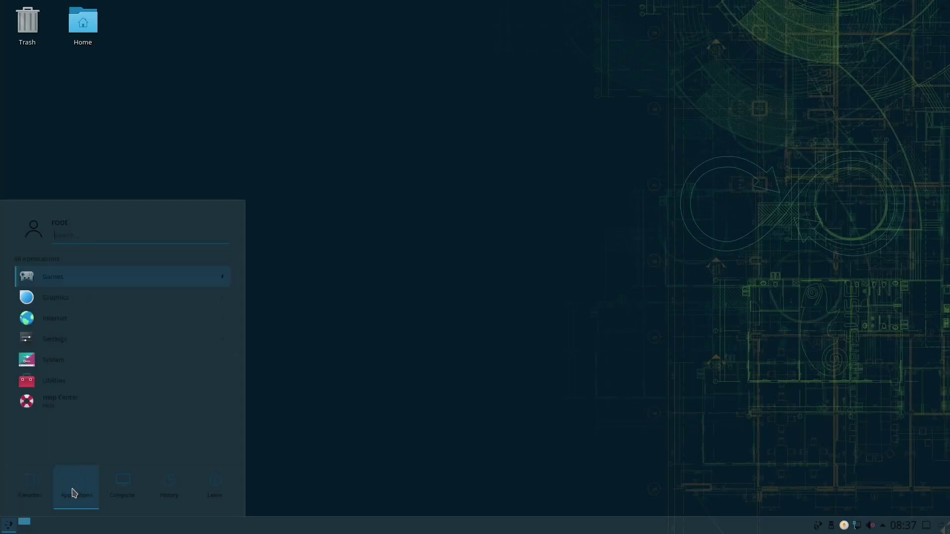
{"action": "left_click", "coordinate": [46, 356]}
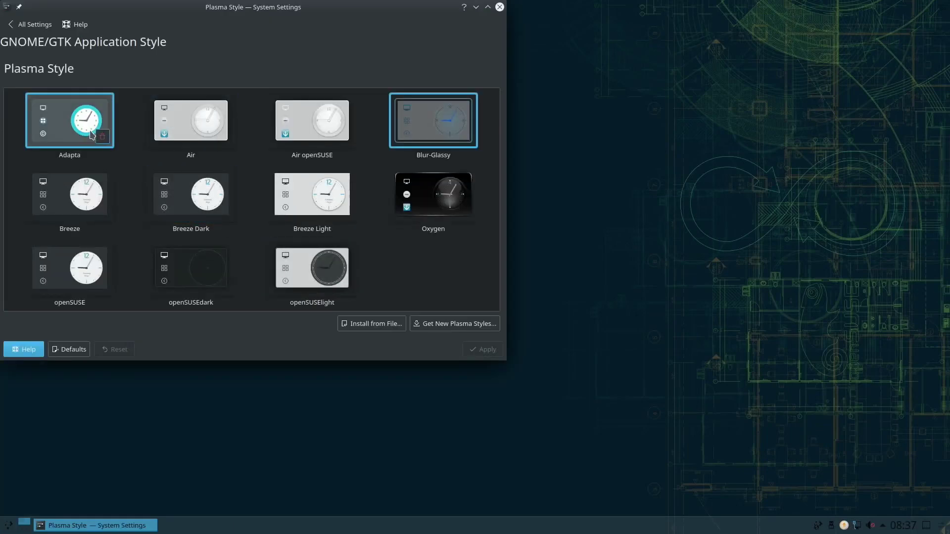
{"action": "left_click", "coordinate": [216, 116]}
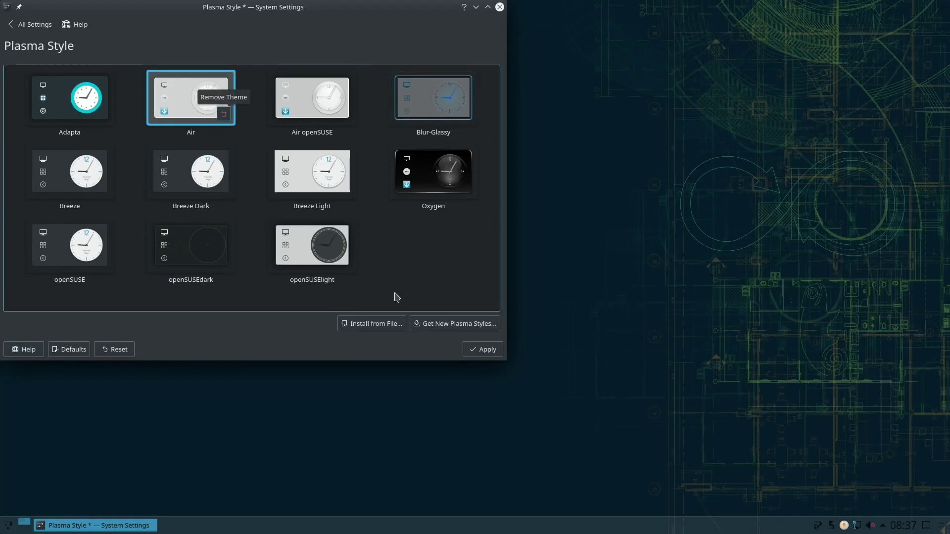
{"action": "left_click", "coordinate": [478, 350]}
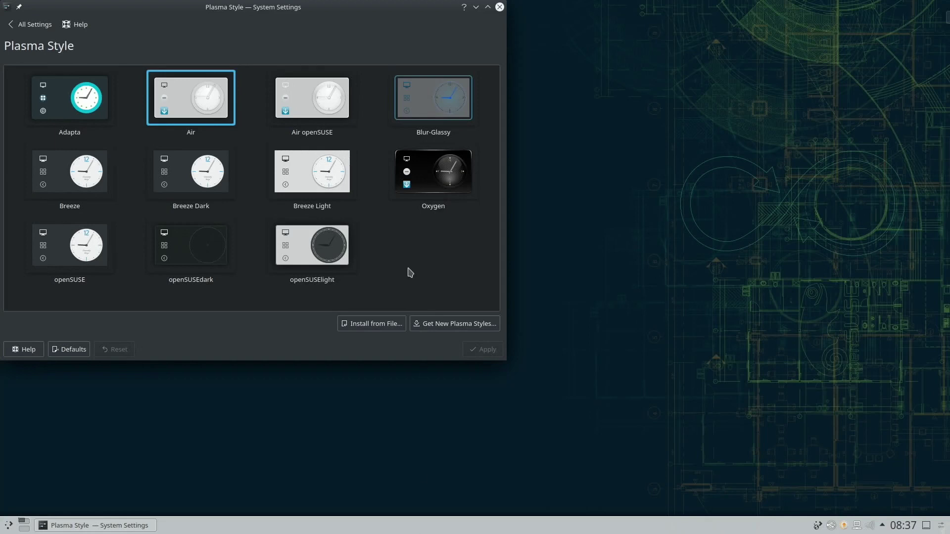
Reposition the System Settings window and browse the launcher's categories
{"action": "left_click_drag", "start_coordinate": [324, 8], "coordinate": [476, 69]}
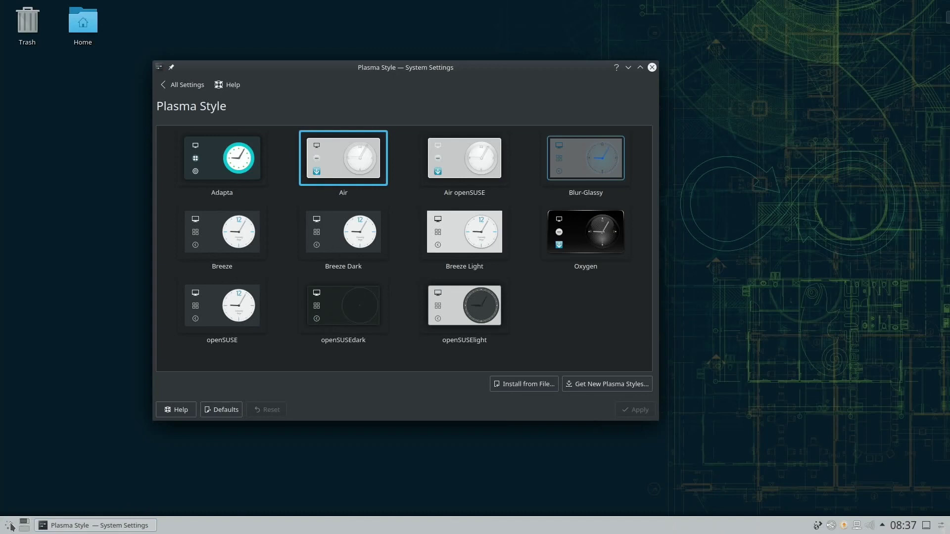
{"action": "left_click", "coordinate": [85, 527]}
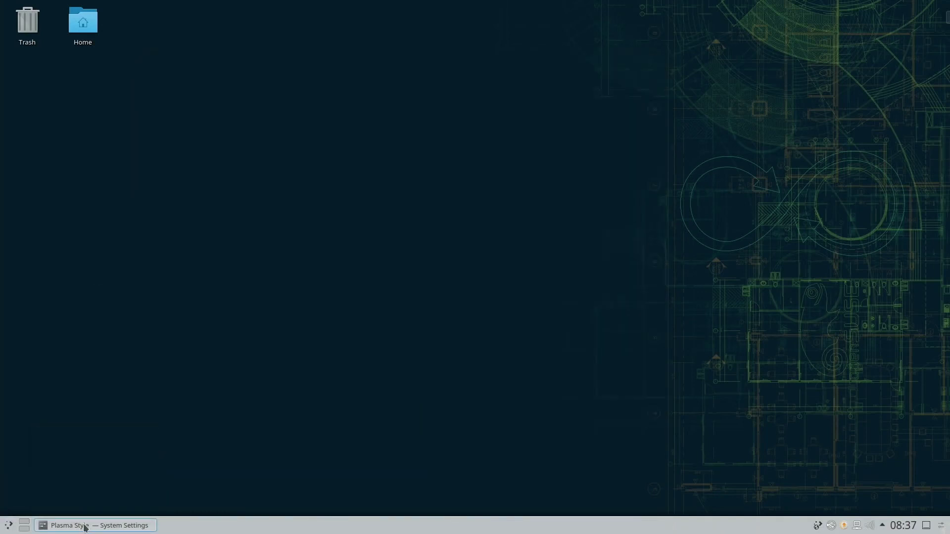
{"action": "left_click", "coordinate": [85, 527]}
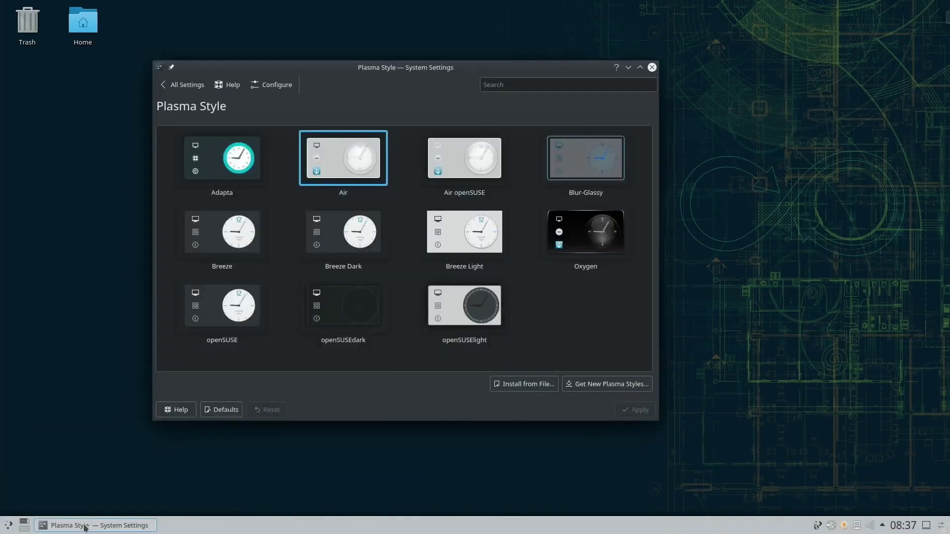
{"action": "left_click", "coordinate": [8, 524]}
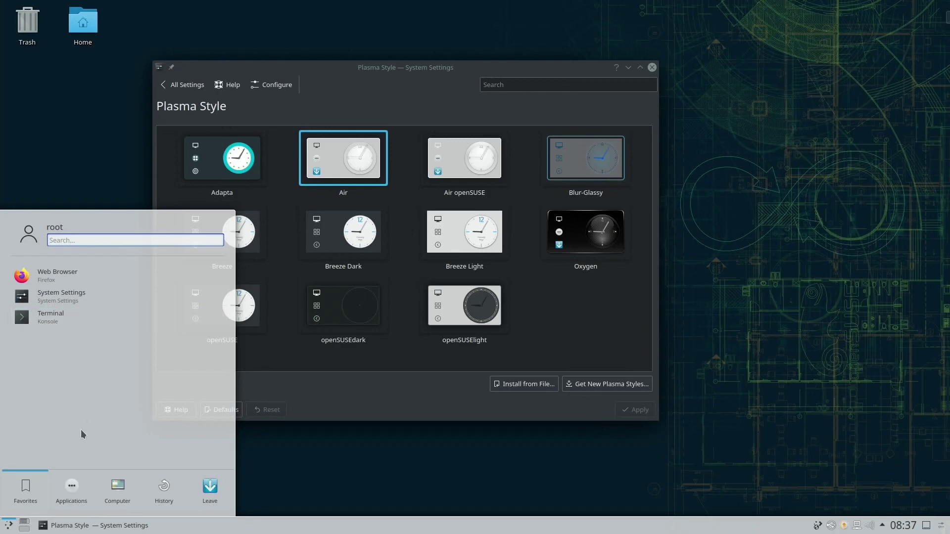
{"action": "left_click", "coordinate": [110, 489]}
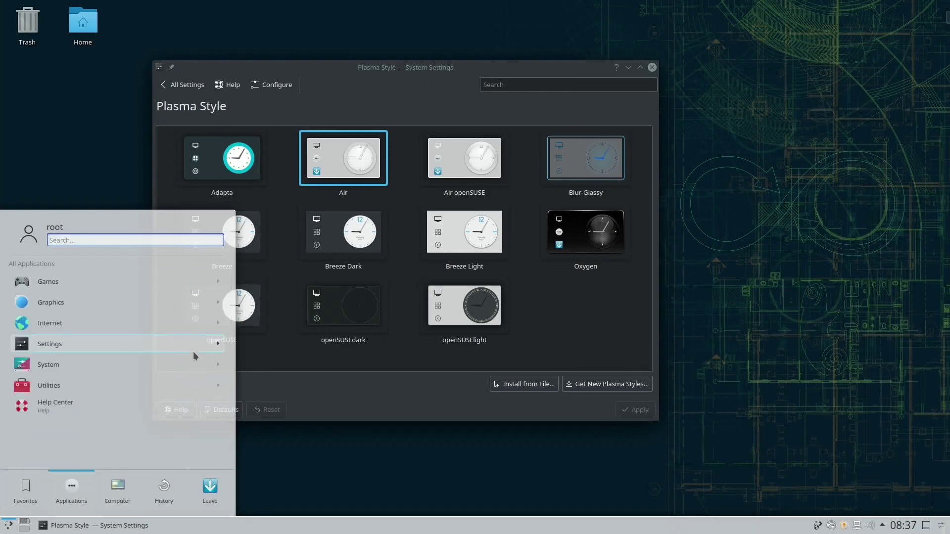
{"action": "left_click_drag", "start_coordinate": [323, 82], "coordinate": [396, 63]}
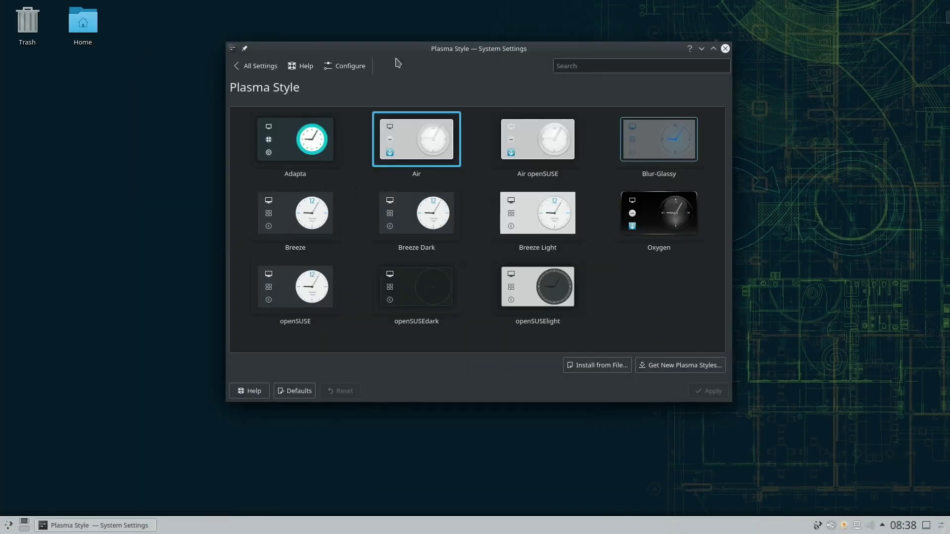